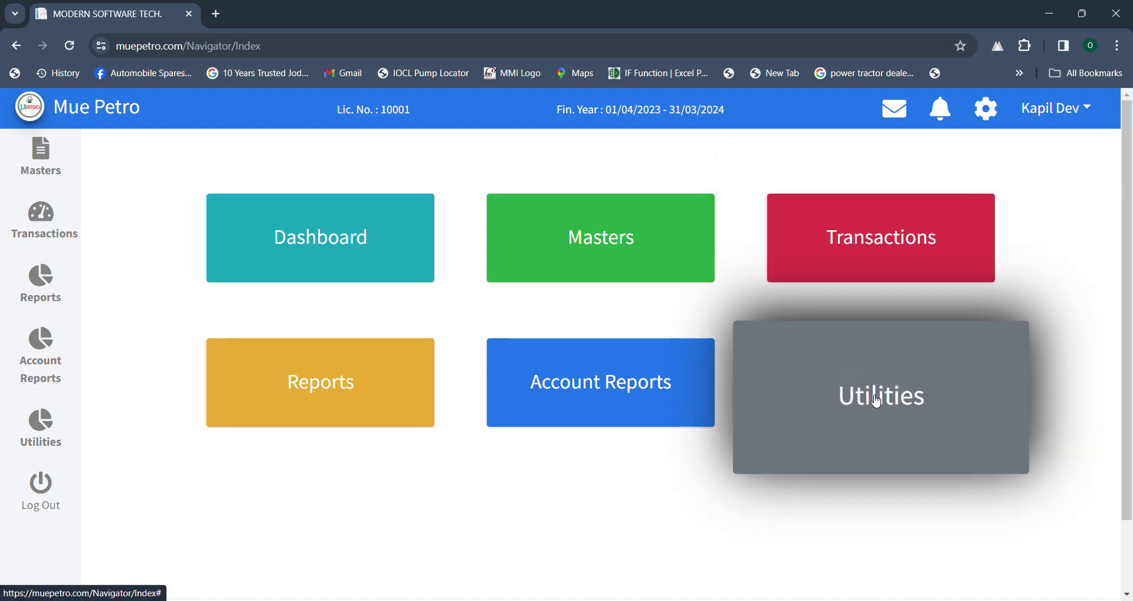
# Create and save a financial year running from 01/04/2026 to 31/03/2027.
pyautogui.click(873, 395)
pyautogui.click(225, 363)
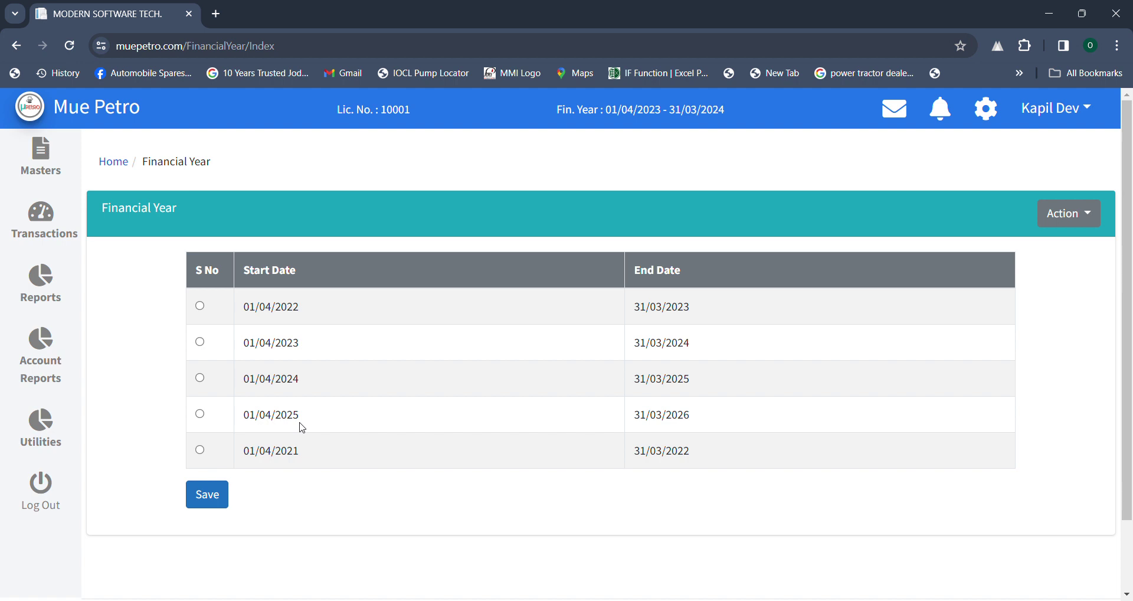
pyautogui.click(1084, 214)
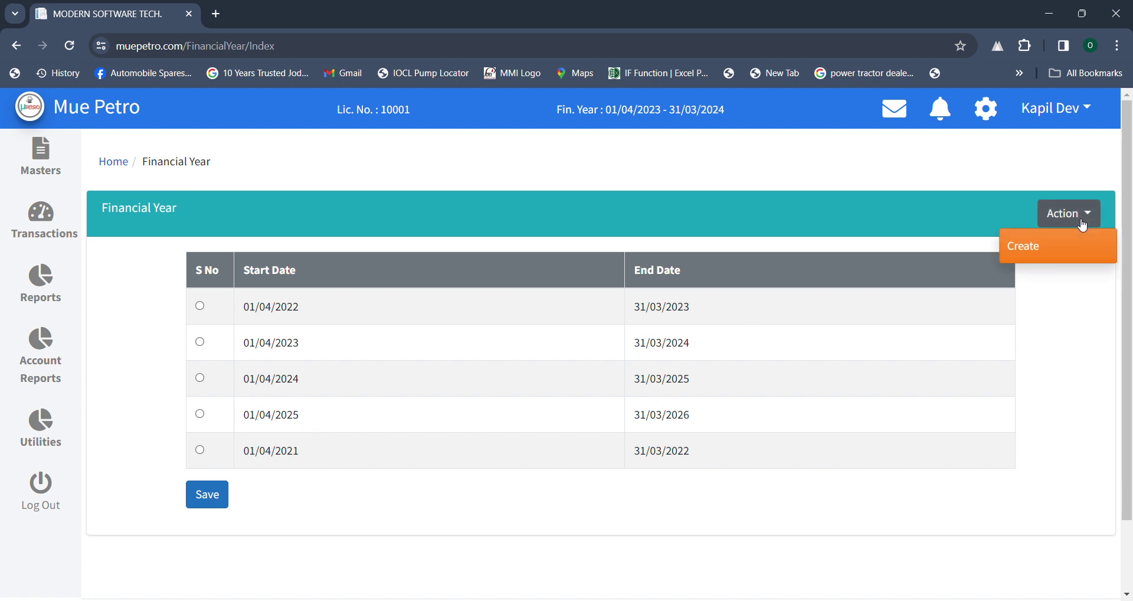
pyautogui.click(1031, 245)
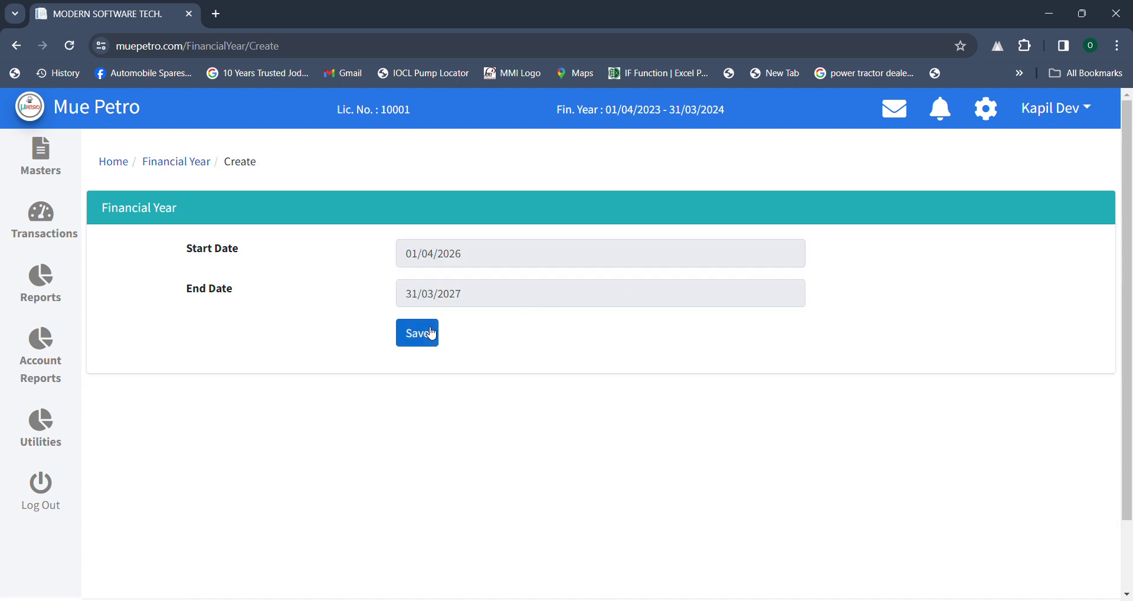
pyautogui.click(431, 334)
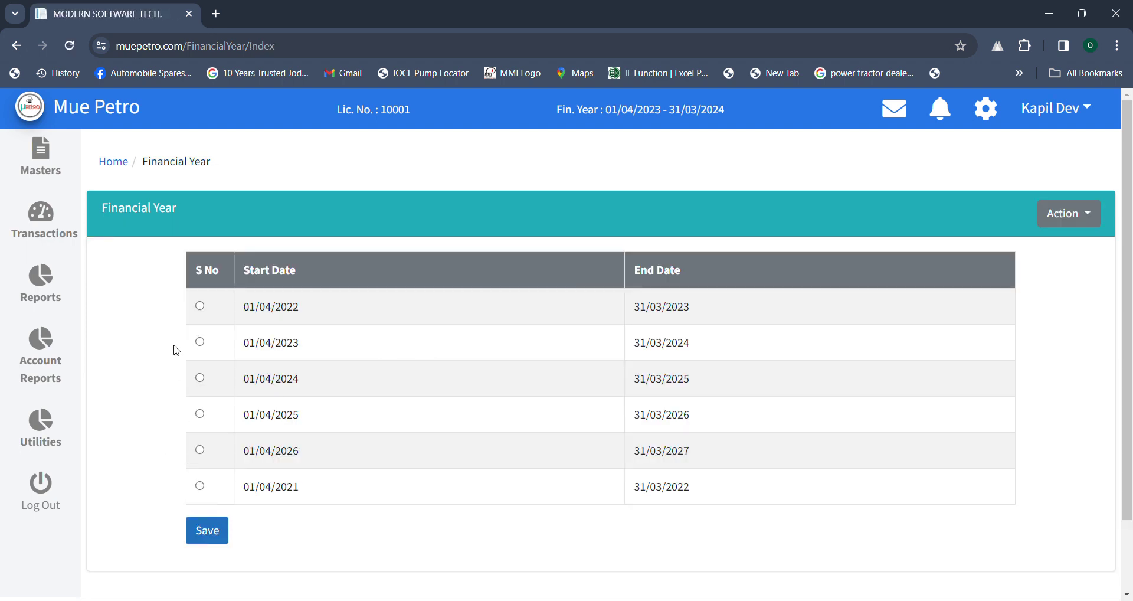
# Start a new item master record named Petrol, with item group MS and item unit Litre.
pyautogui.click(118, 163)
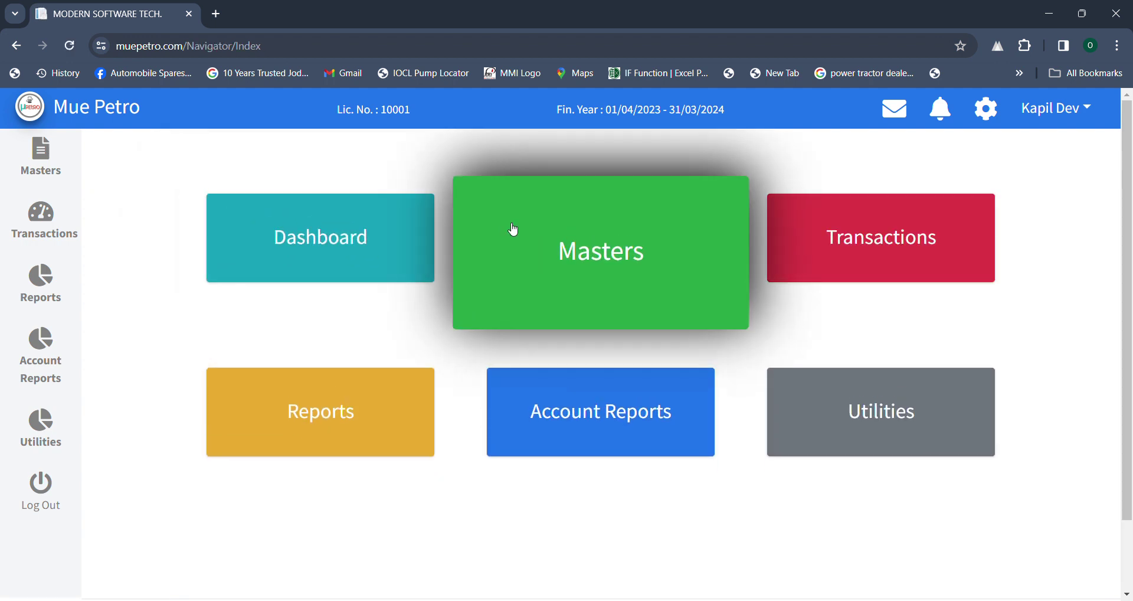
pyautogui.click(588, 253)
pyautogui.click(974, 222)
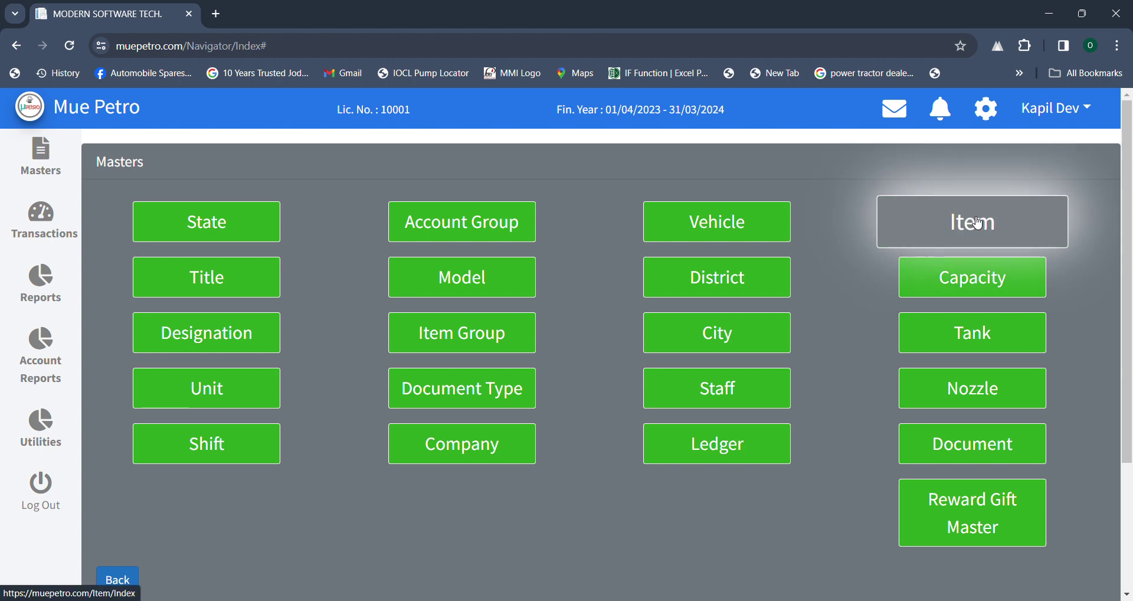
pyautogui.click(1071, 216)
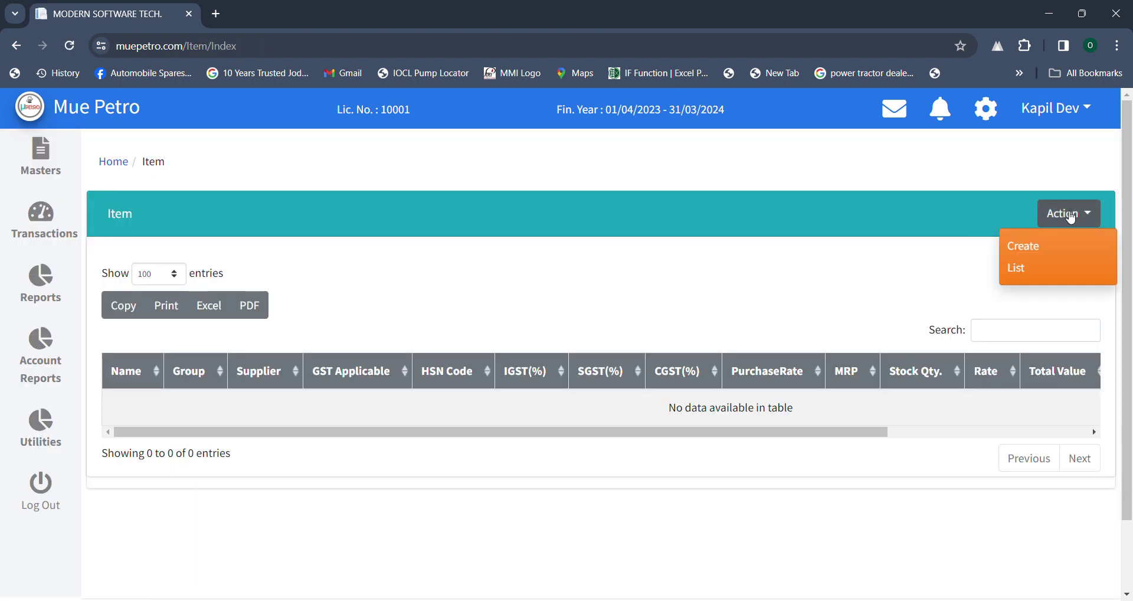
pyautogui.click(1024, 245)
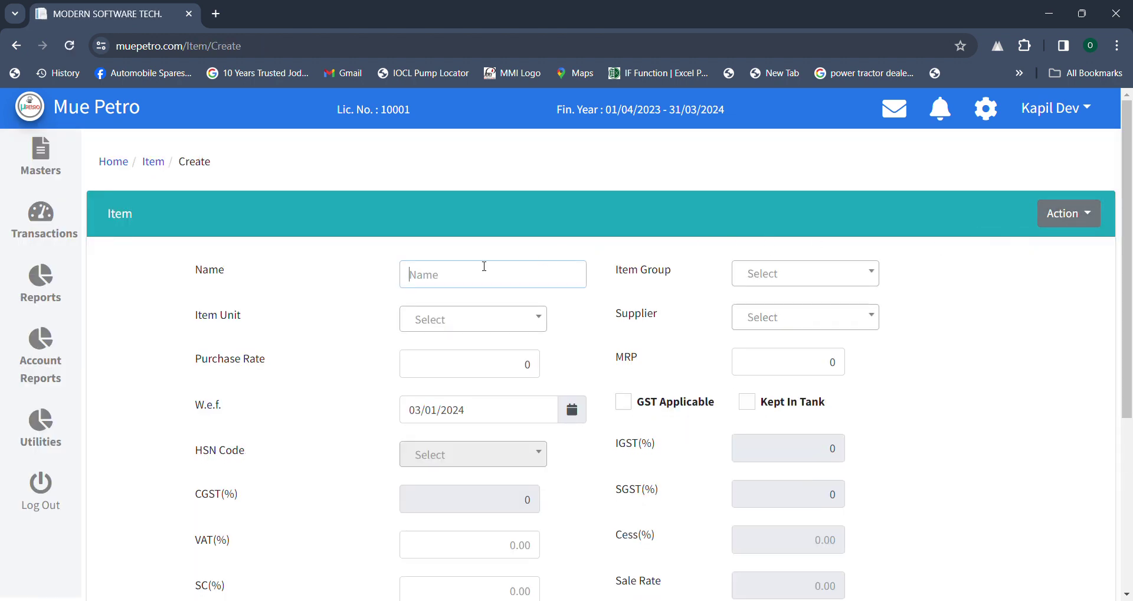
pyautogui.write('Petrol')
pyautogui.click(787, 273)
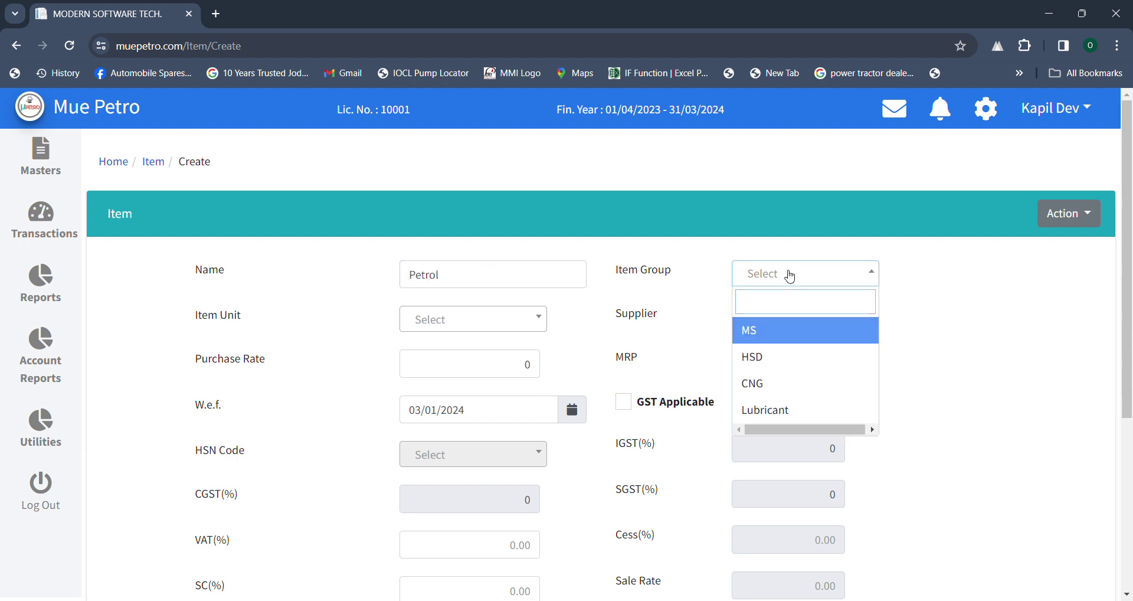
pyautogui.click(755, 331)
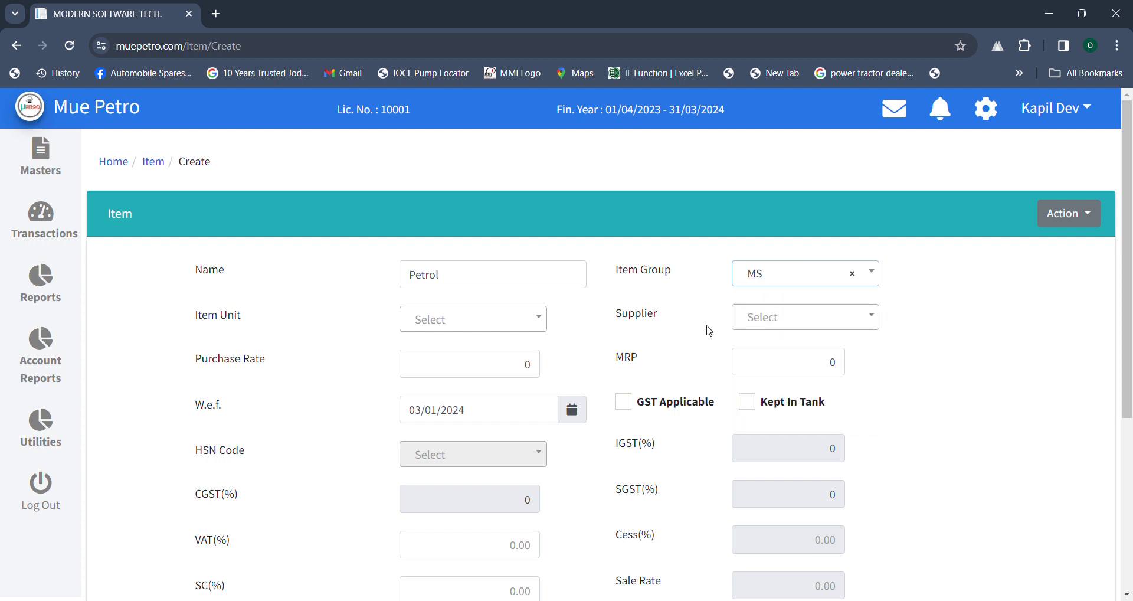
pyautogui.click(504, 321)
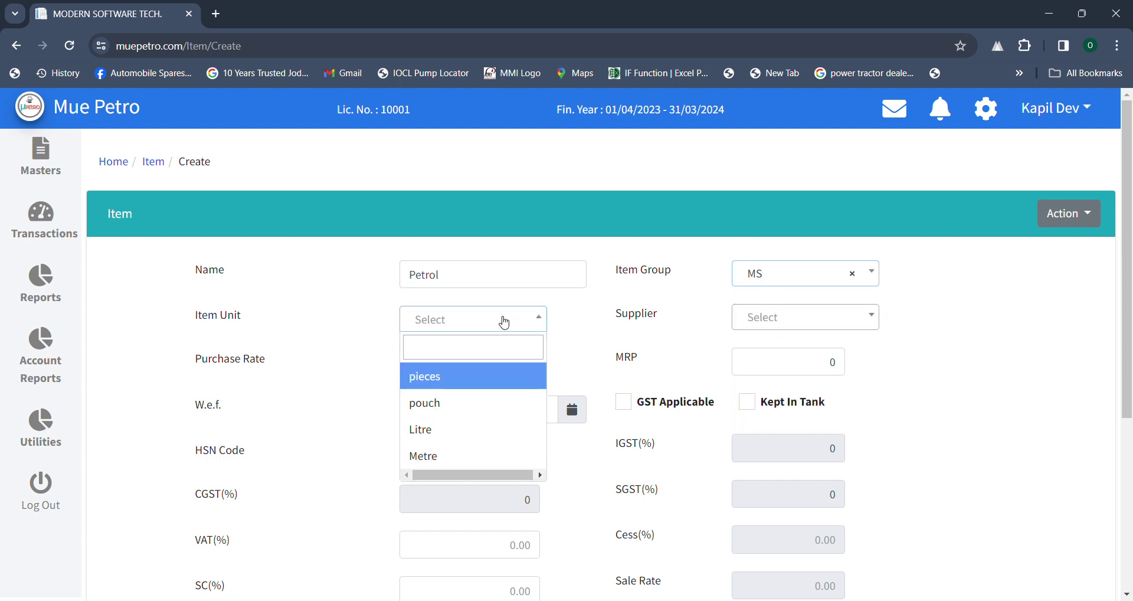
pyautogui.click(437, 431)
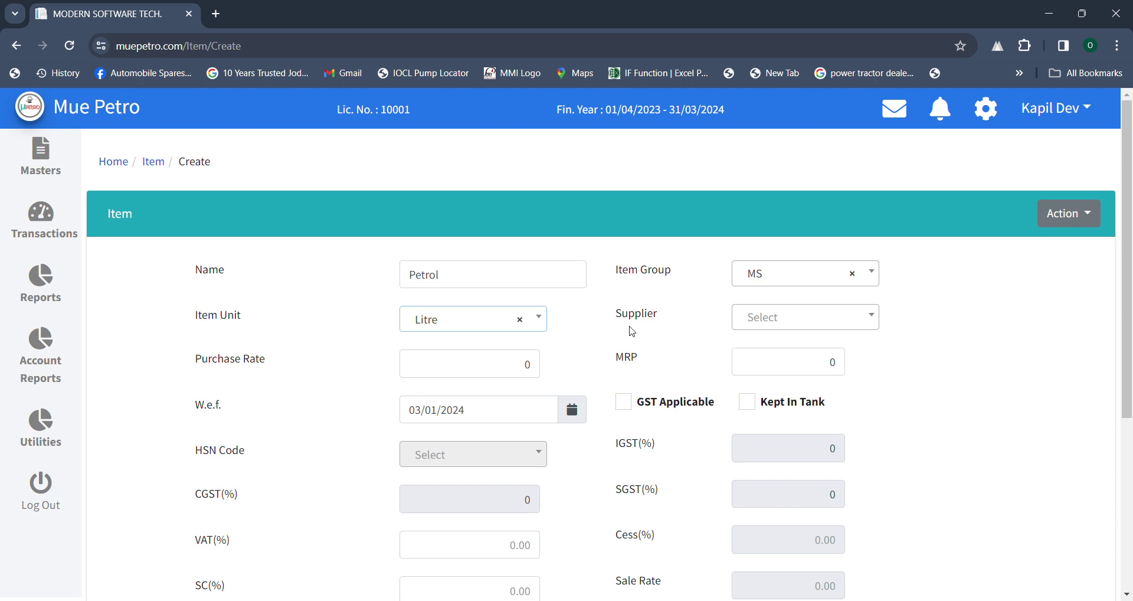
# Set the Petrol item's purchase rate to 99 and its MRP to 101.
pyautogui.click(498, 363)
pyautogui.write('99')
pyautogui.hotkey('shift', 'End')
pyautogui.click(499, 363)
pyautogui.click(804, 355)
pyautogui.write('101')
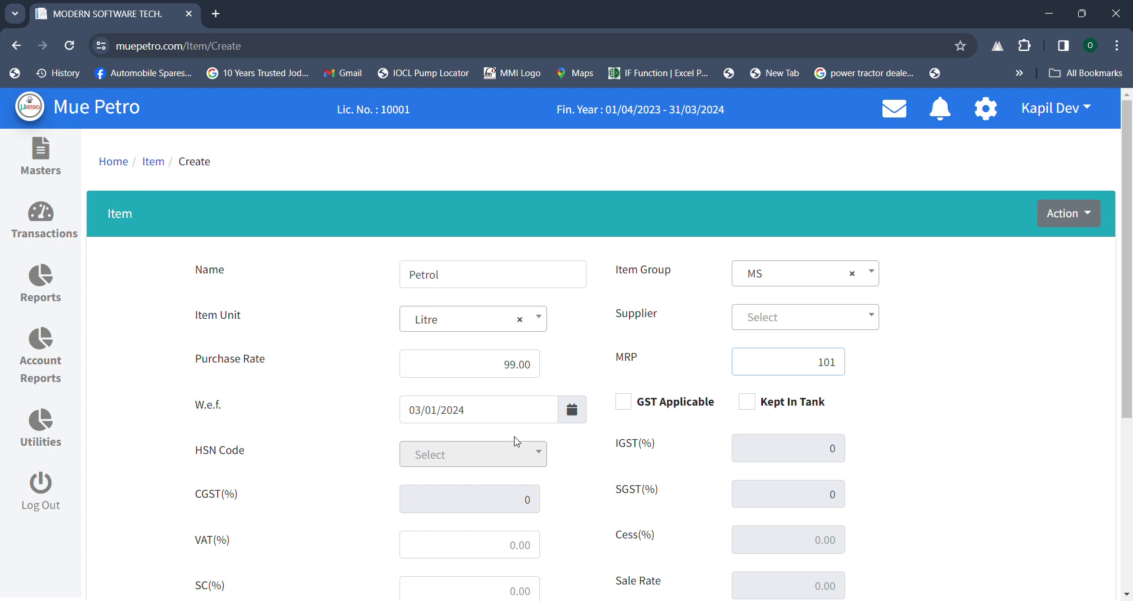
# Mark the Petrol item as kept in tank and save the item record.
pyautogui.click(499, 418)
pyautogui.moveTo(499, 417); pyautogui.dragTo(352, 421)
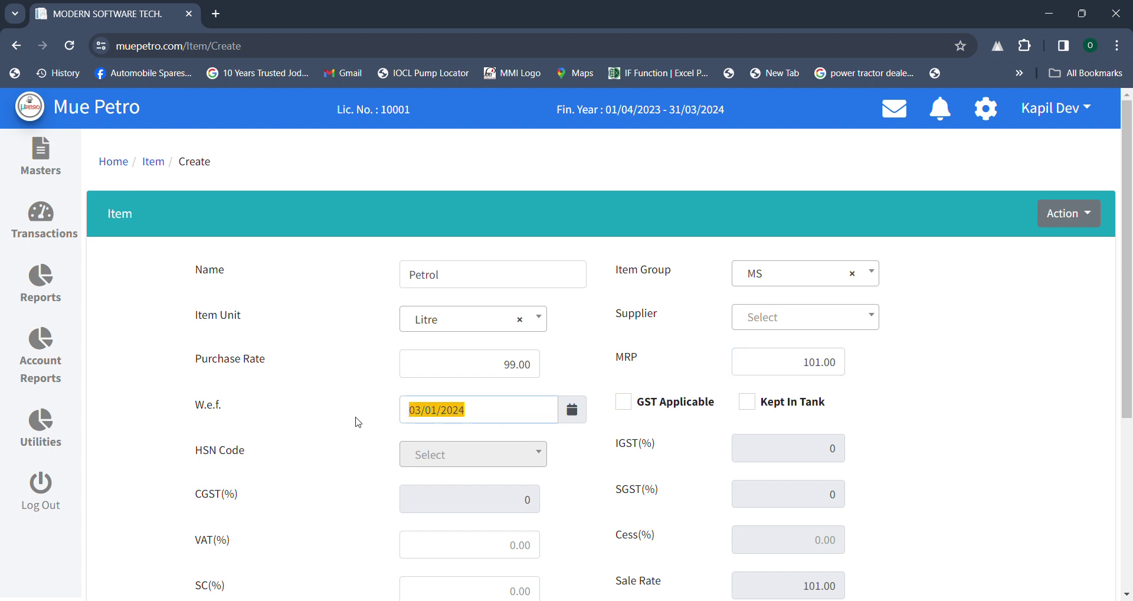
pyautogui.click(479, 405)
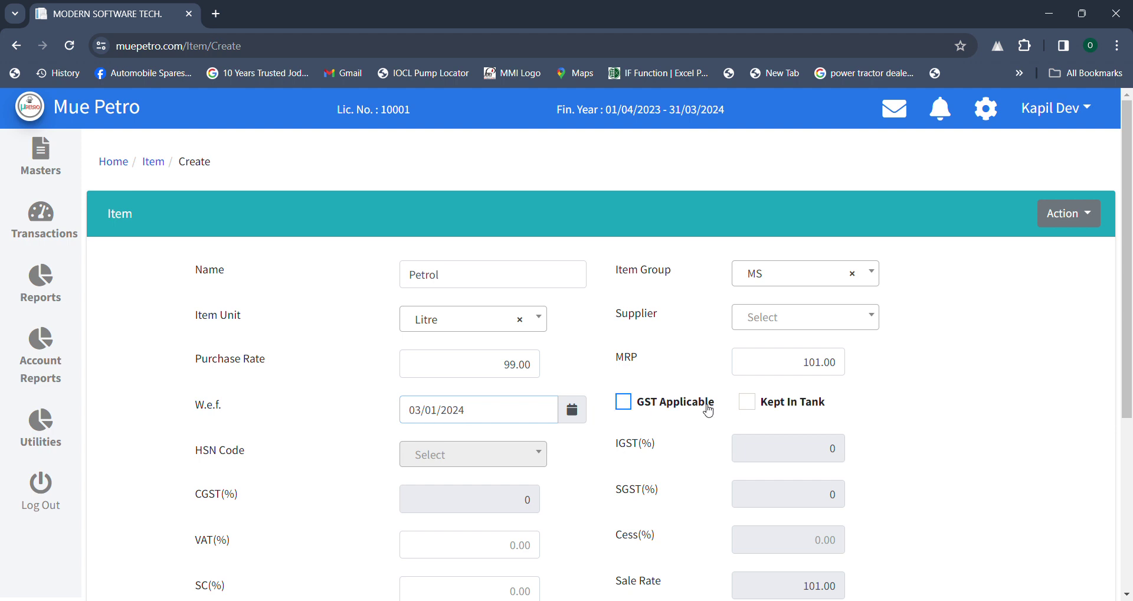
pyautogui.click(751, 413)
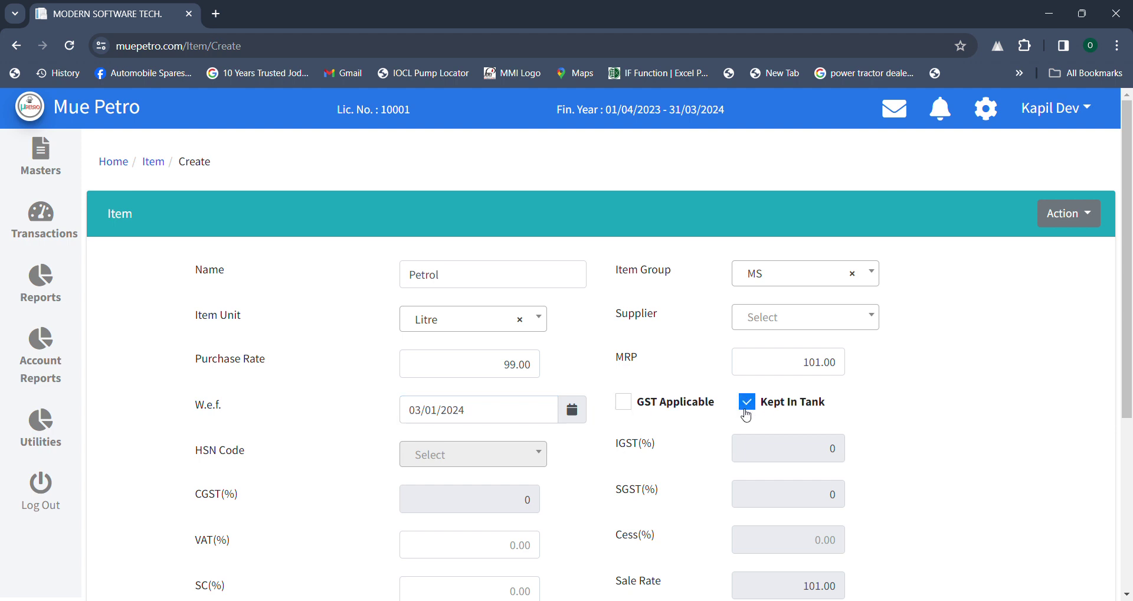
pyautogui.scroll(-5, 649, 454)
pyautogui.click(570, 465)
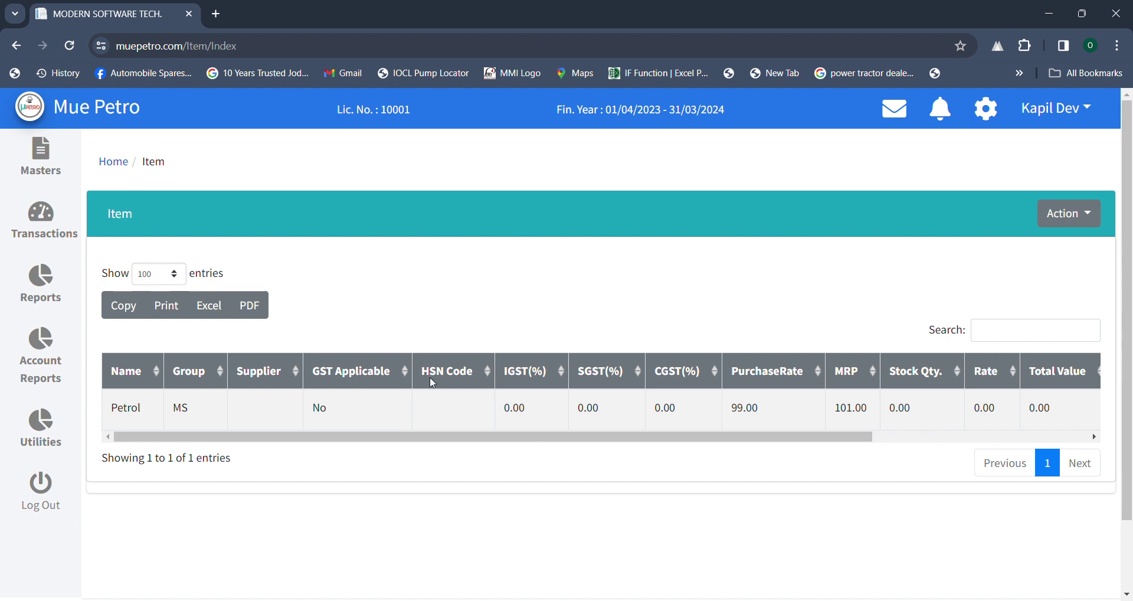
# Start a new tank master record with MS TANK as both short name and tank name.
pyautogui.click(109, 172)
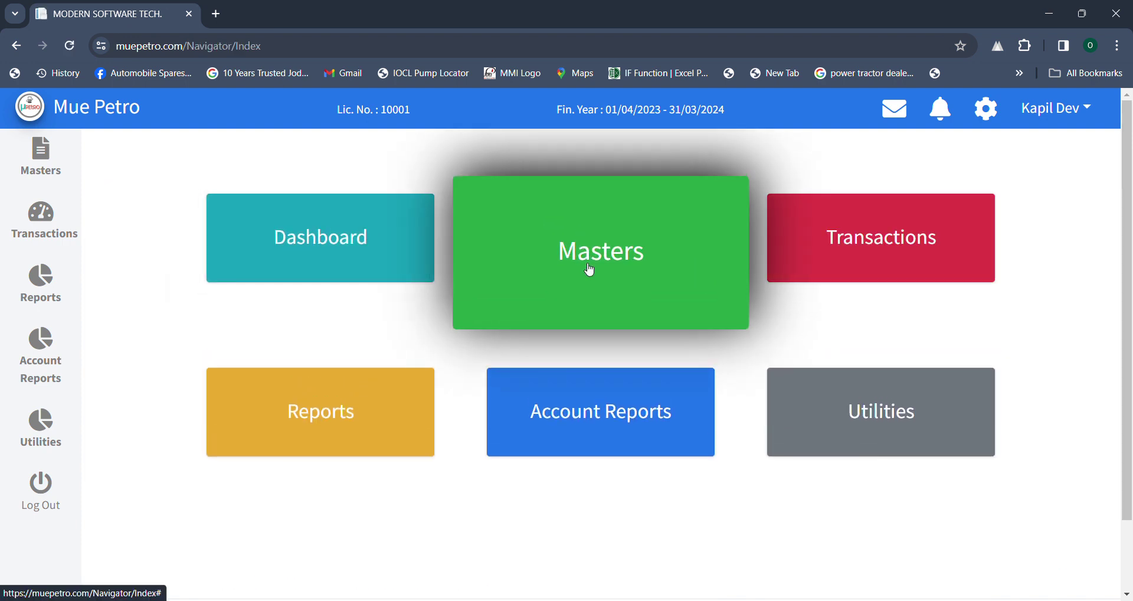
pyautogui.click(586, 259)
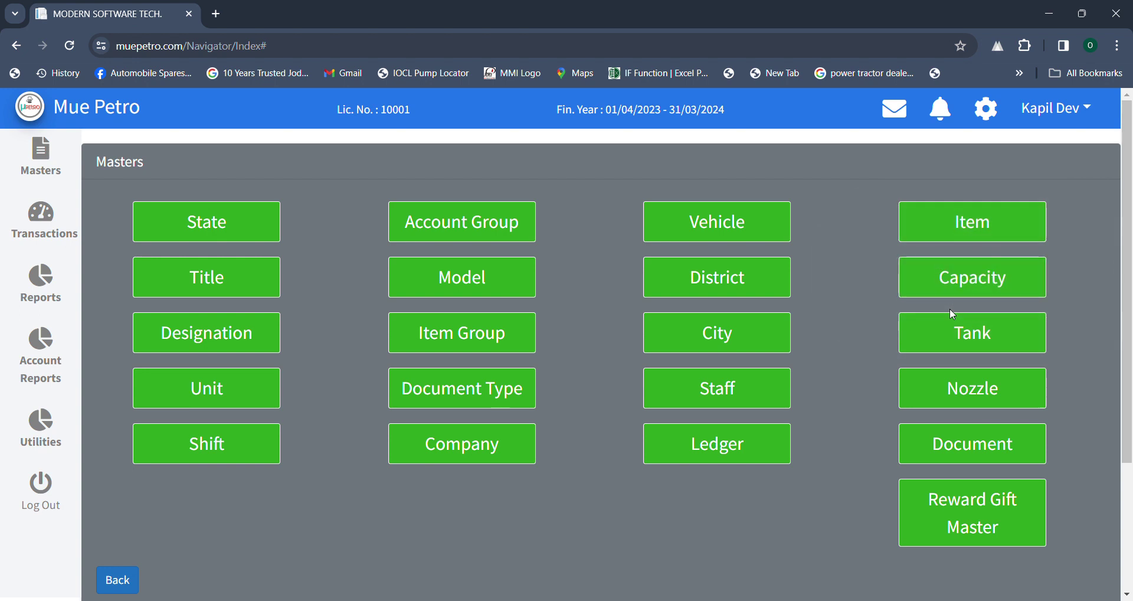
pyautogui.click(968, 328)
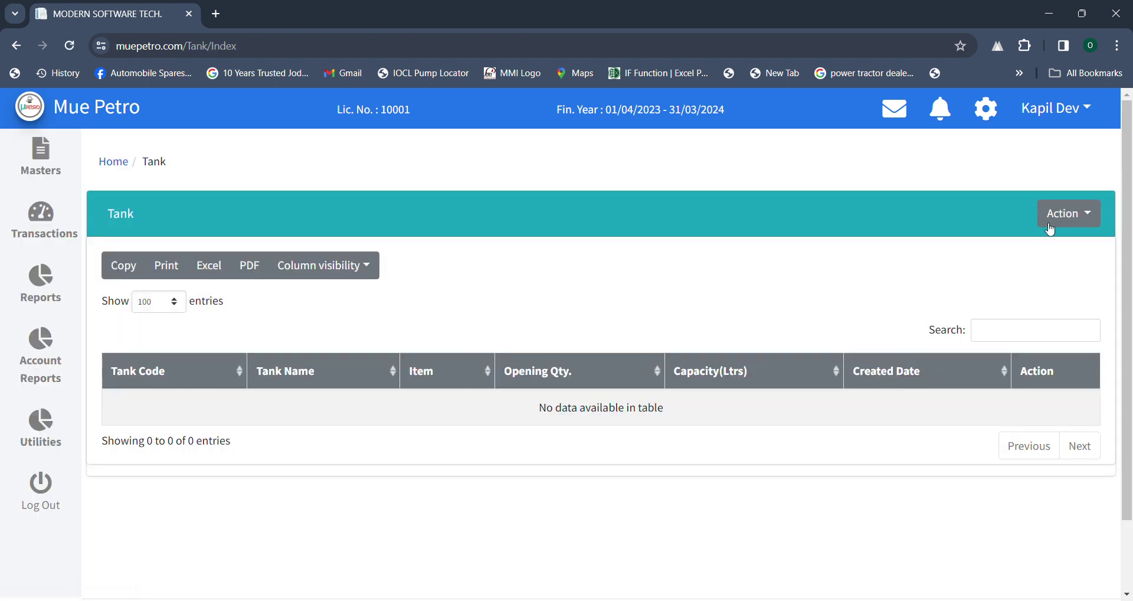
pyautogui.click(1063, 213)
pyautogui.click(1023, 247)
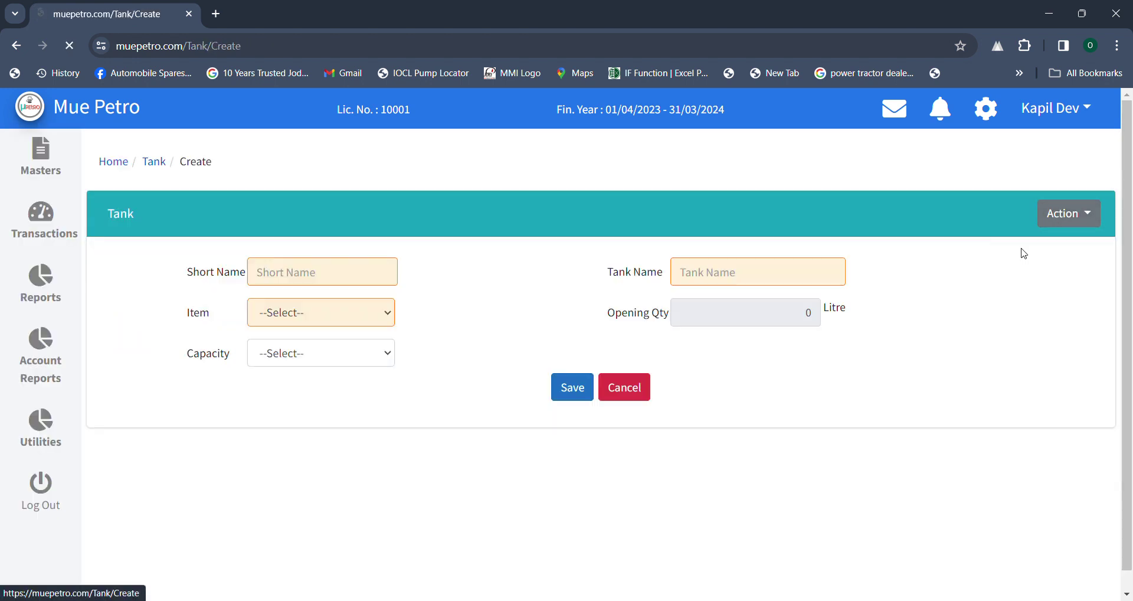
pyautogui.write('M')
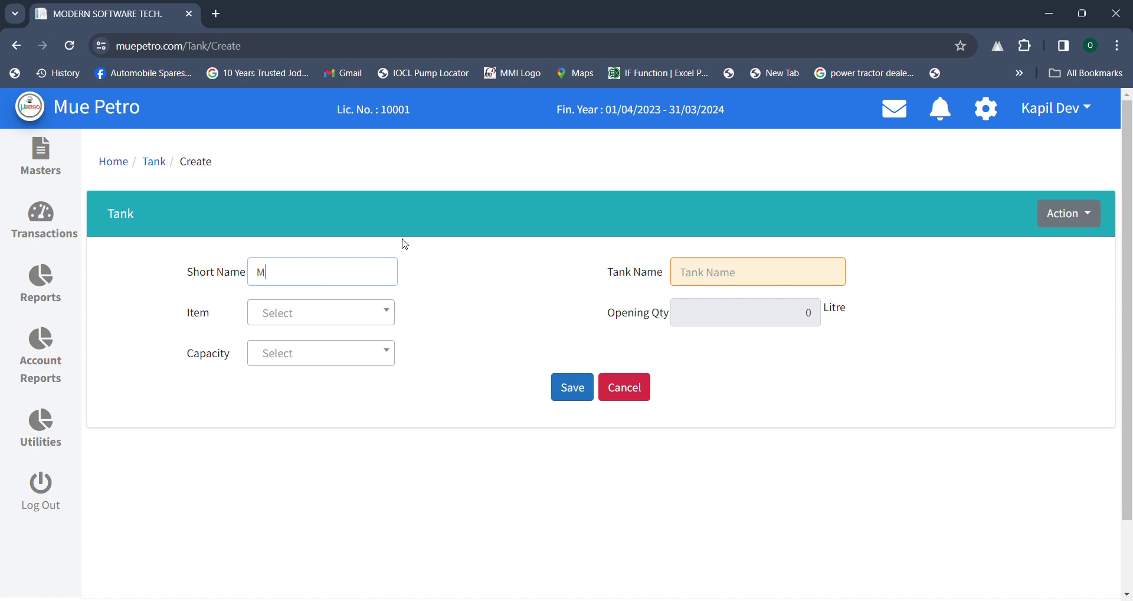
pyautogui.write('S TANK')
pyautogui.click(769, 278)
pyautogui.write('MS TANK')
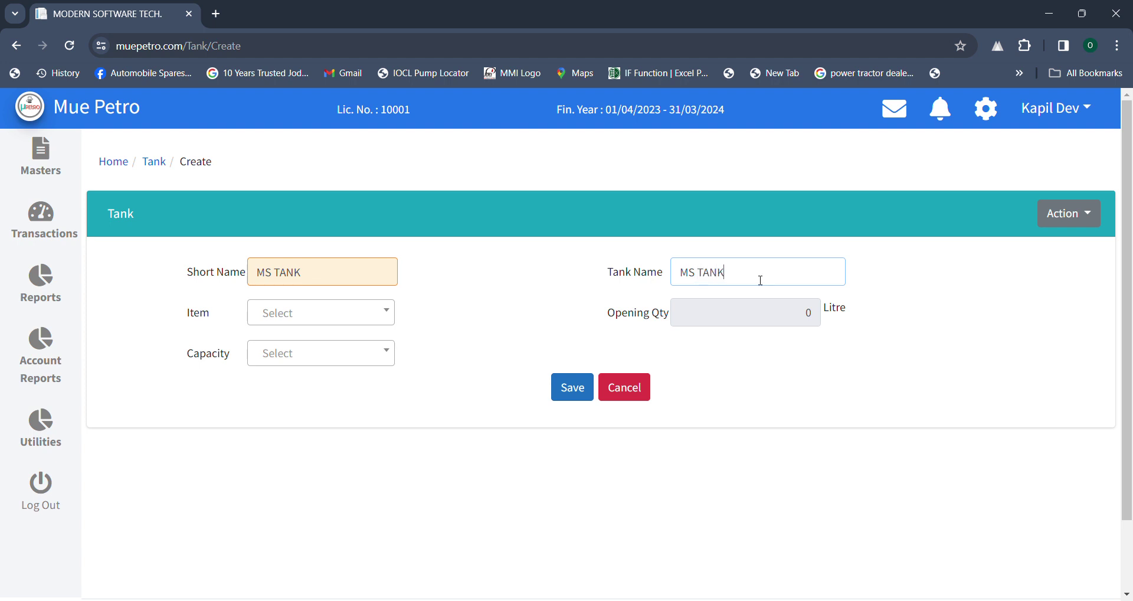
# Assign the Petrol item to the new tank and save the tank record.
pyautogui.click(315, 316)
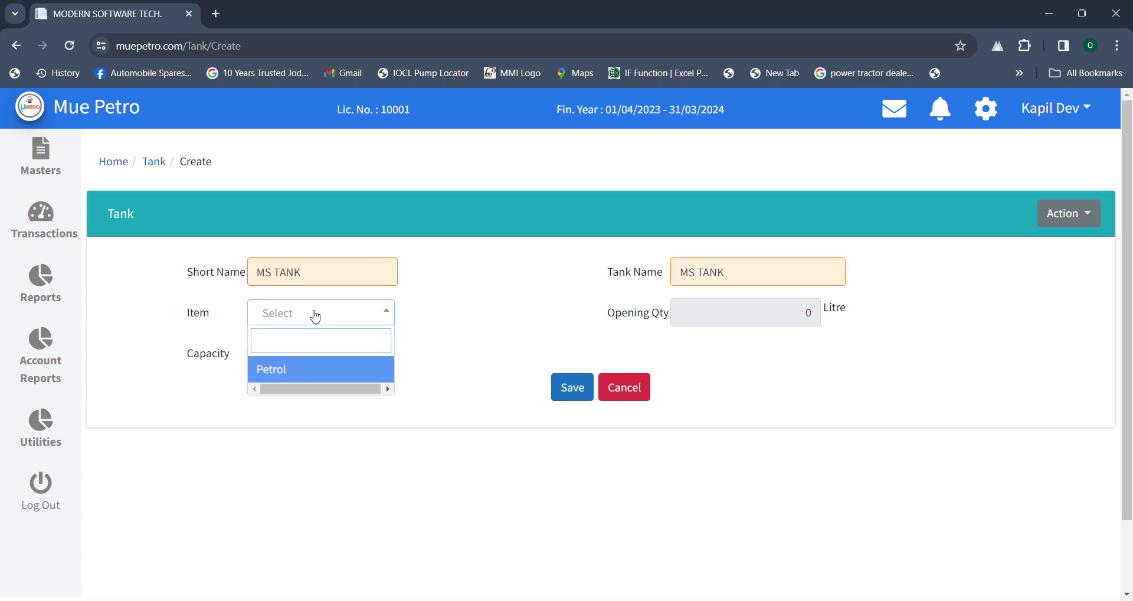
pyautogui.click(290, 374)
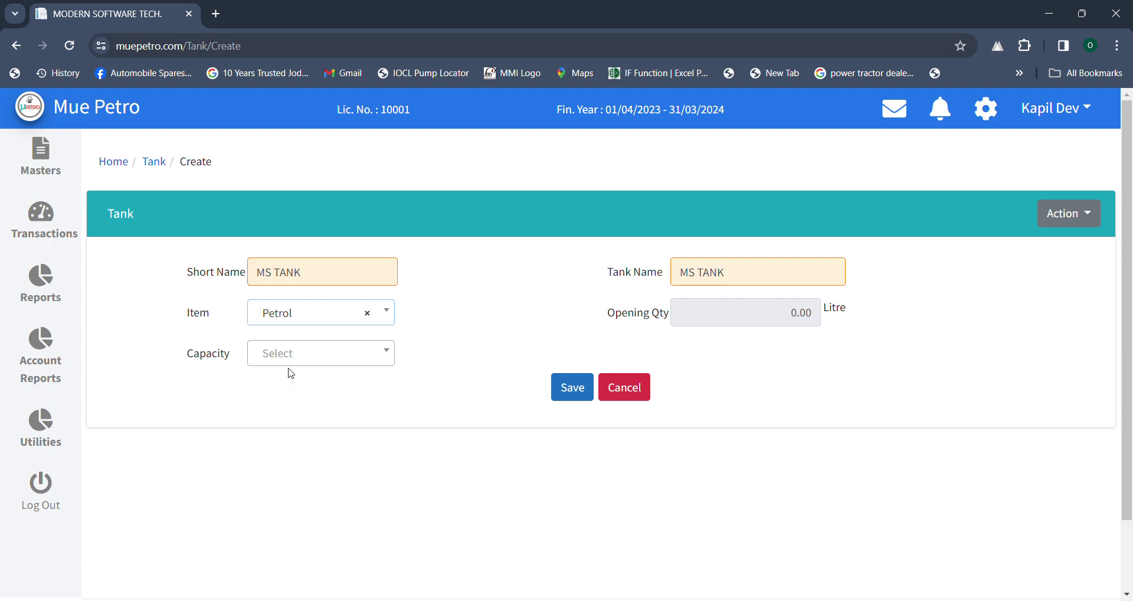
pyautogui.click(557, 390)
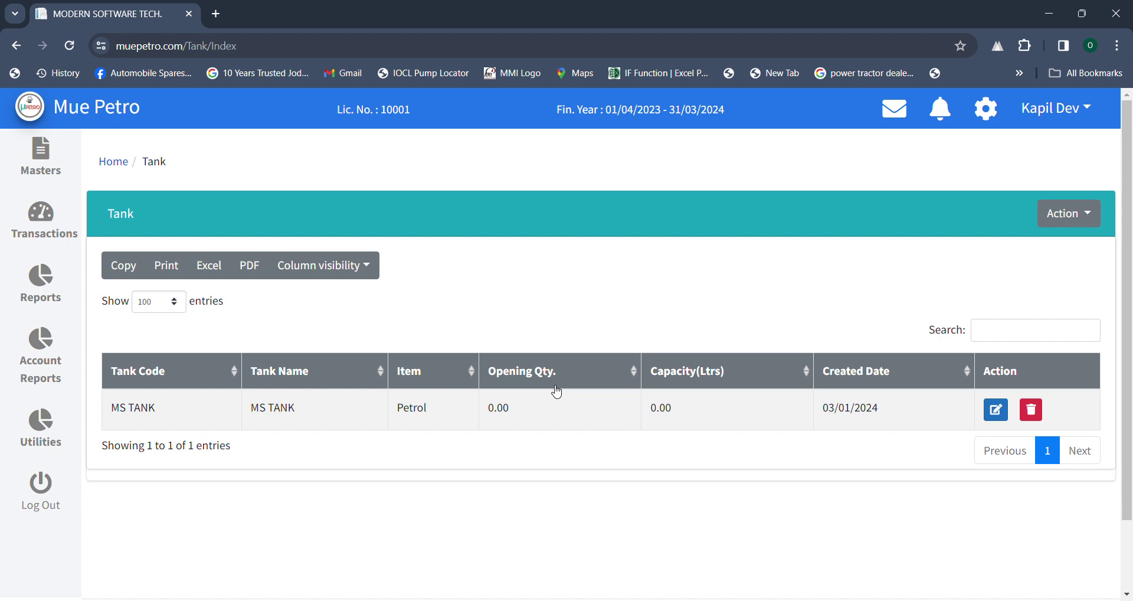
# Start a new nozzle master record with MS 1 as both short name and nozzle name.
pyautogui.click(126, 168)
pyautogui.click(610, 252)
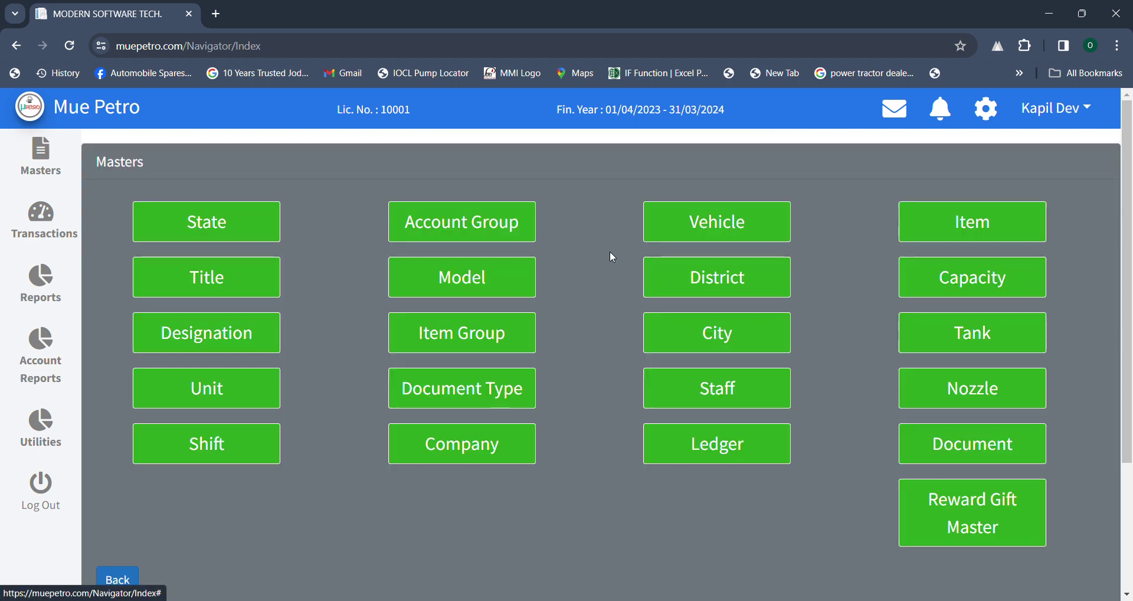
pyautogui.click(958, 385)
pyautogui.click(1068, 213)
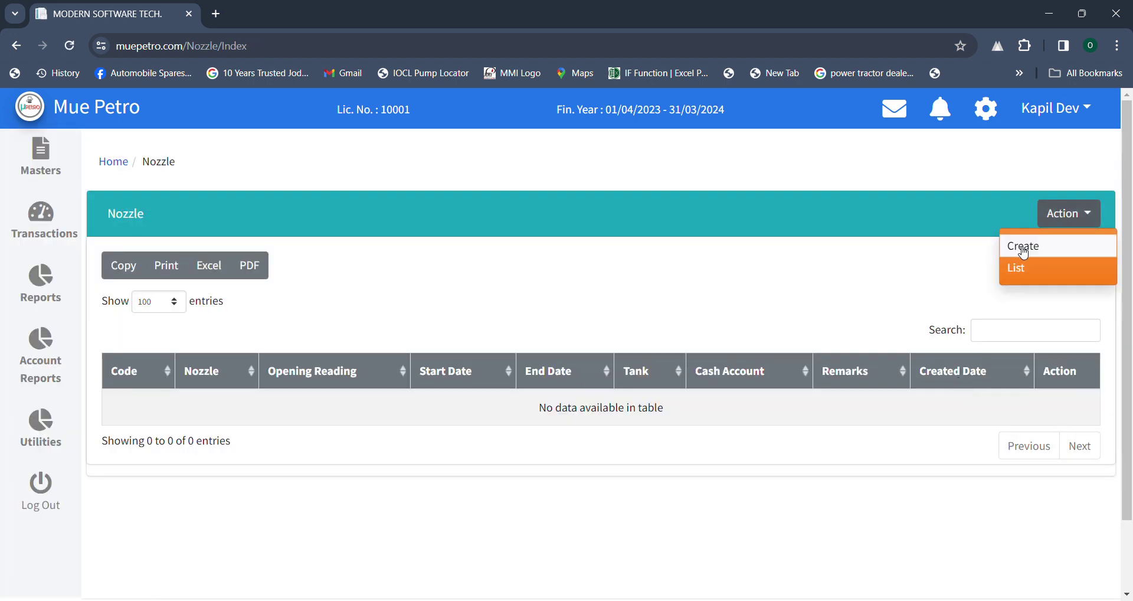
pyautogui.click(1023, 246)
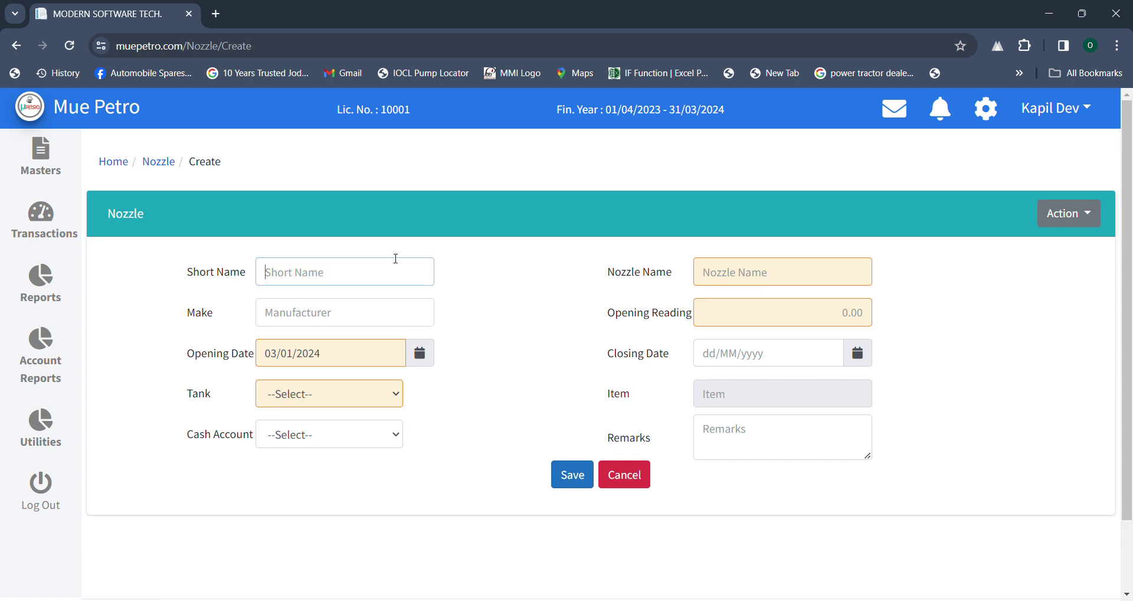
pyautogui.write('MS 1')
pyautogui.click(712, 267)
pyautogui.write('MS 1')
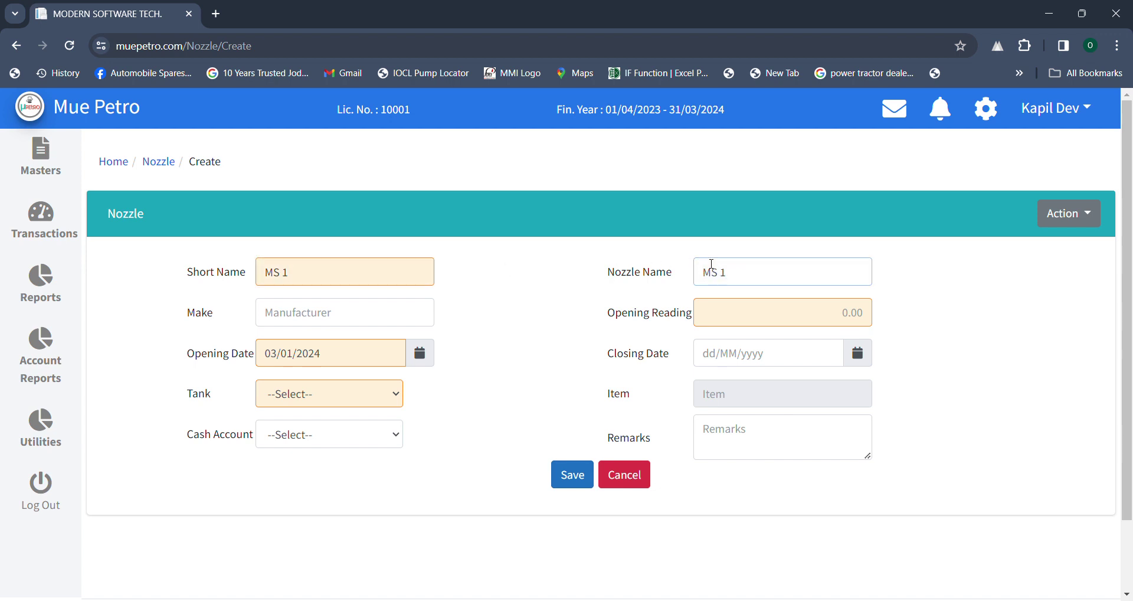
# Set the nozzle's opening reading to 1000.
pyautogui.click(779, 306)
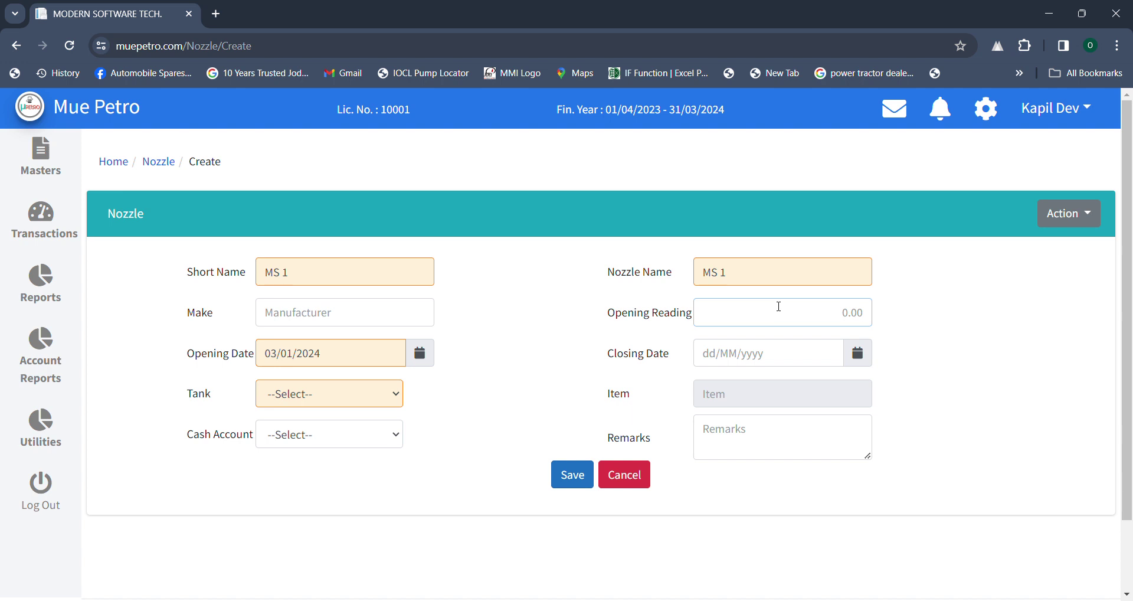
pyautogui.press('BackSpace')
pyautogui.press('BackSpace')
pyautogui.press('BackSpace')
pyautogui.press('BackSpace')
pyautogui.write('10')
pyautogui.press('BackSpace')
pyautogui.press('BackSpace')
pyautogui.write('1000')
# Link the nozzle to MS TANK and set its cash account to "cash account".
pyautogui.click(326, 393)
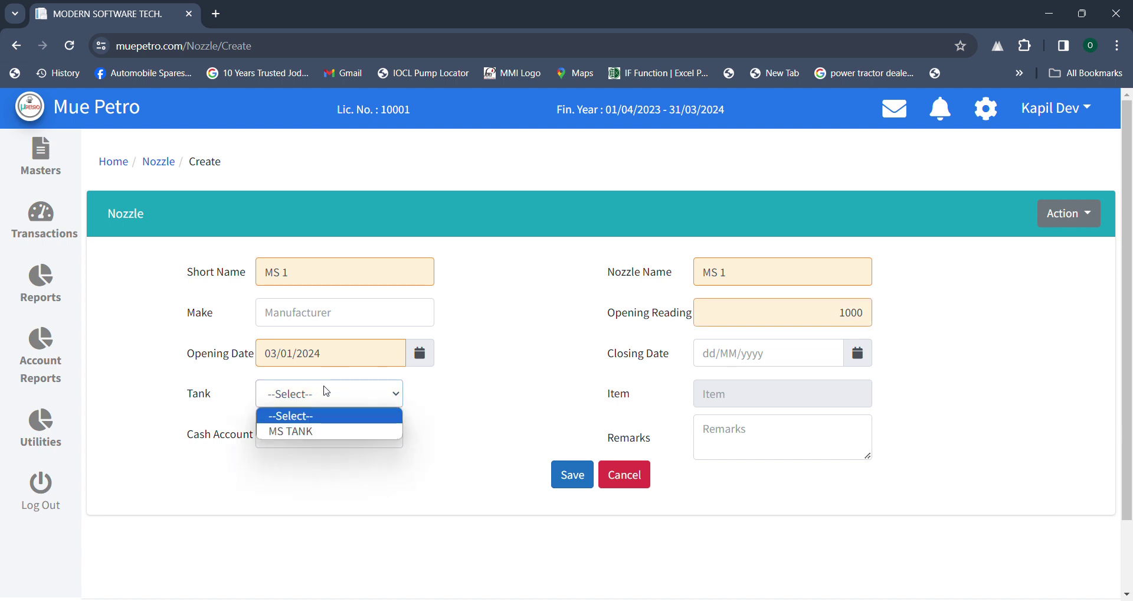
pyautogui.click(309, 431)
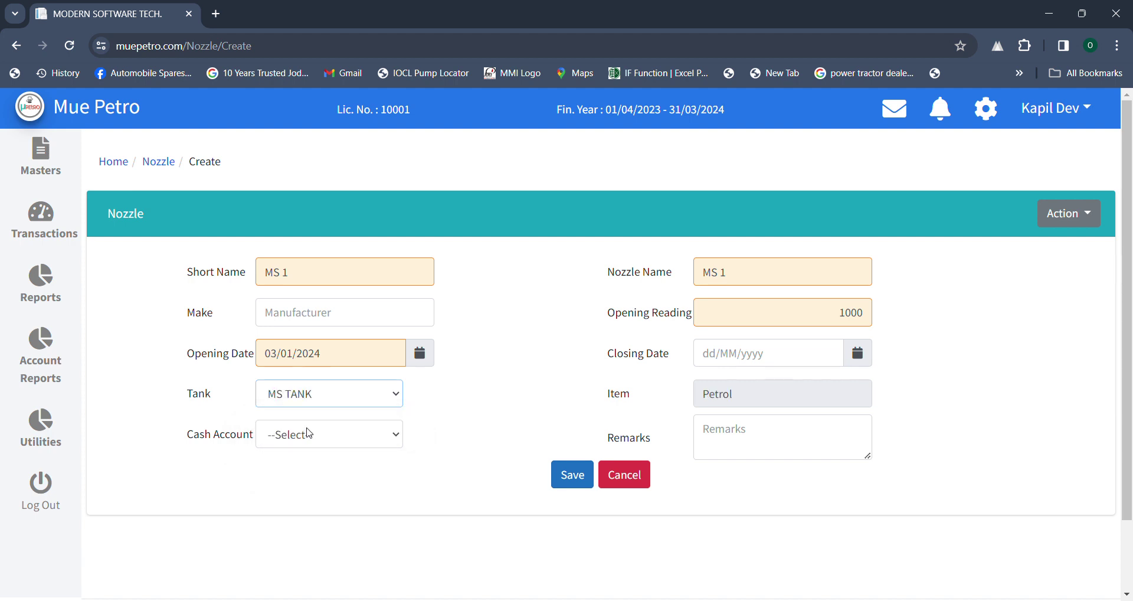
pyautogui.click(316, 441)
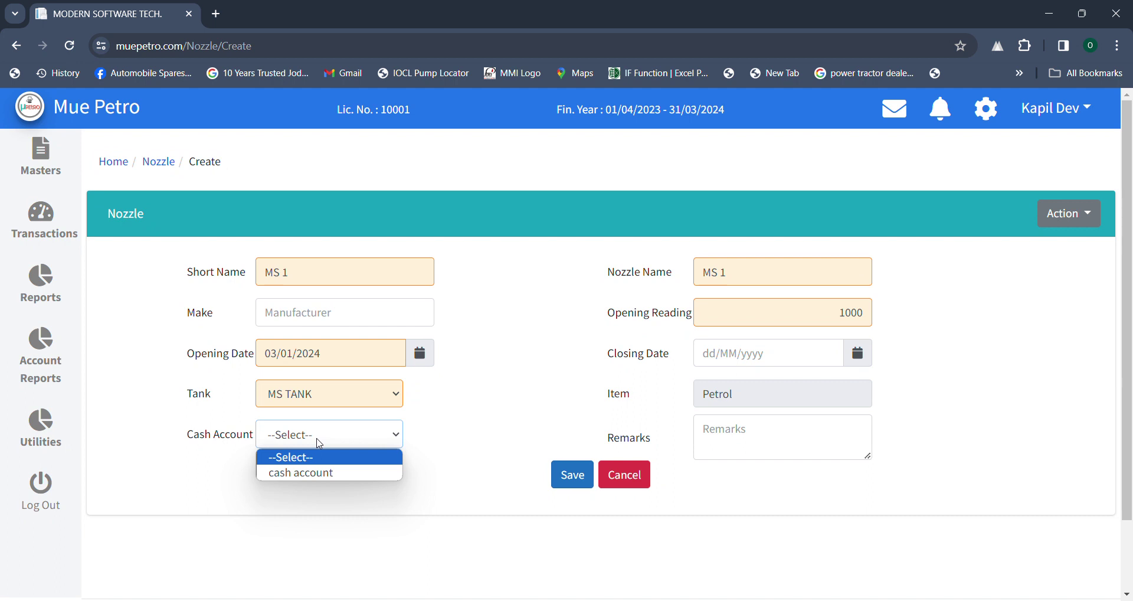
pyautogui.click(306, 475)
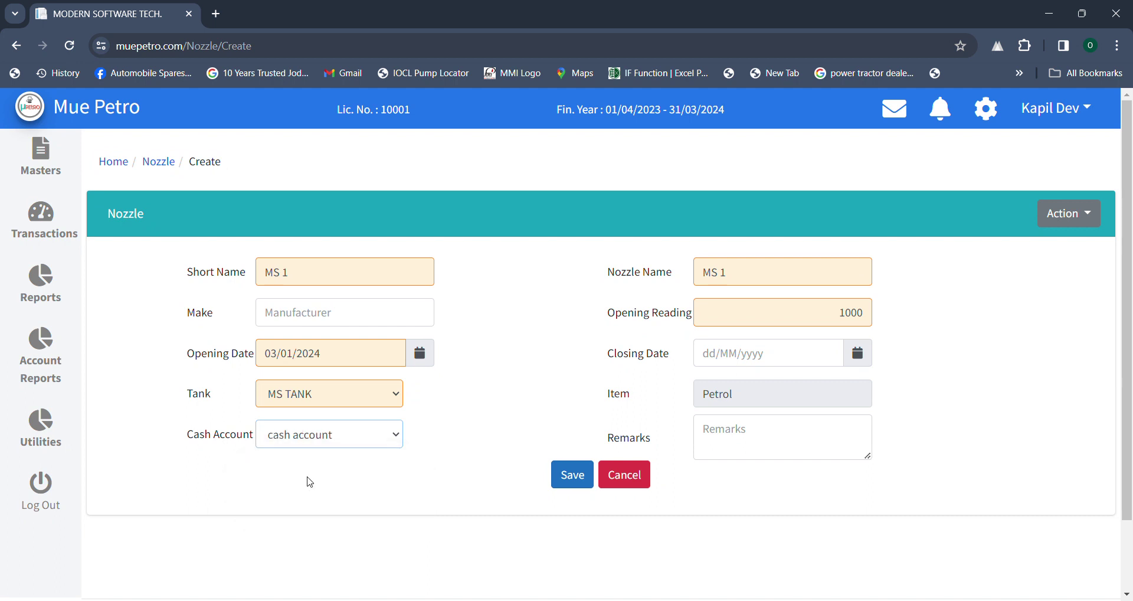
# Save the nozzle record and open the Petrol item's master record for editing.
pyautogui.click(562, 475)
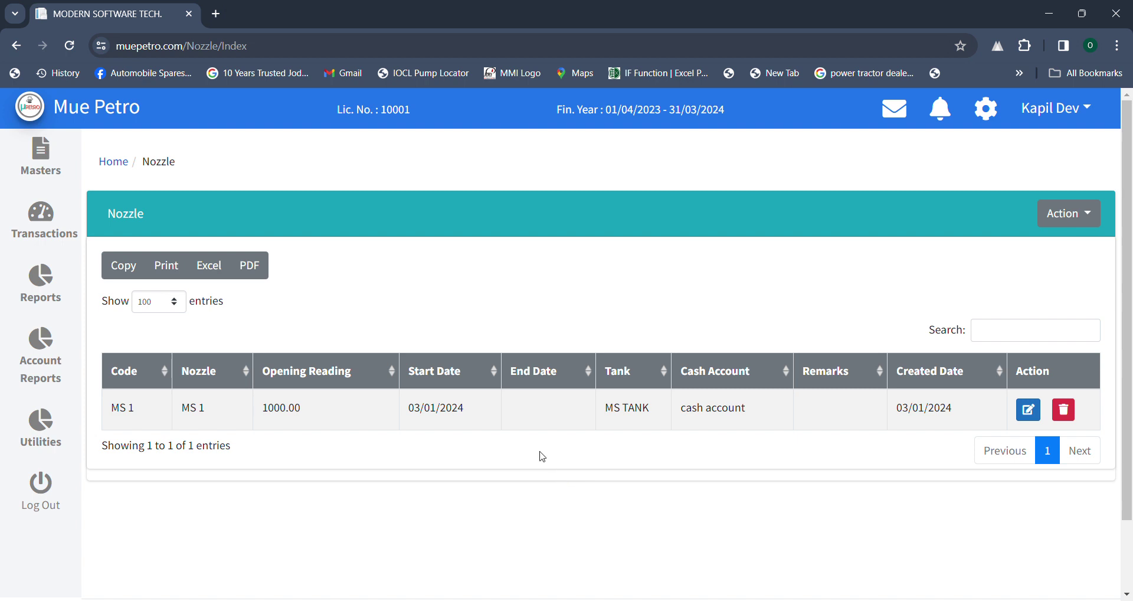
pyautogui.click(117, 164)
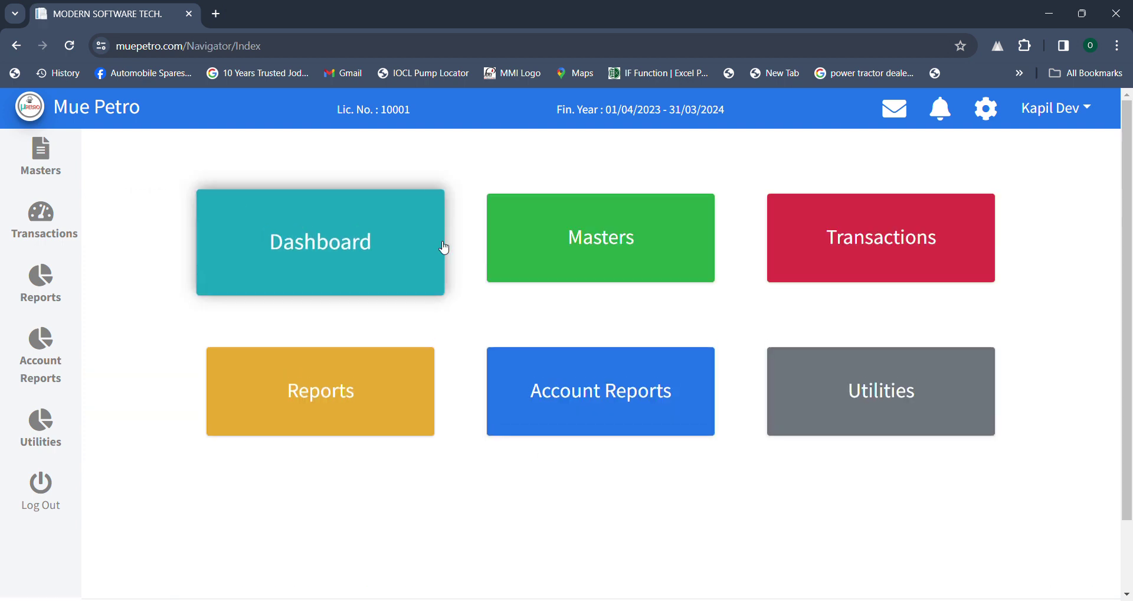
pyautogui.click(602, 239)
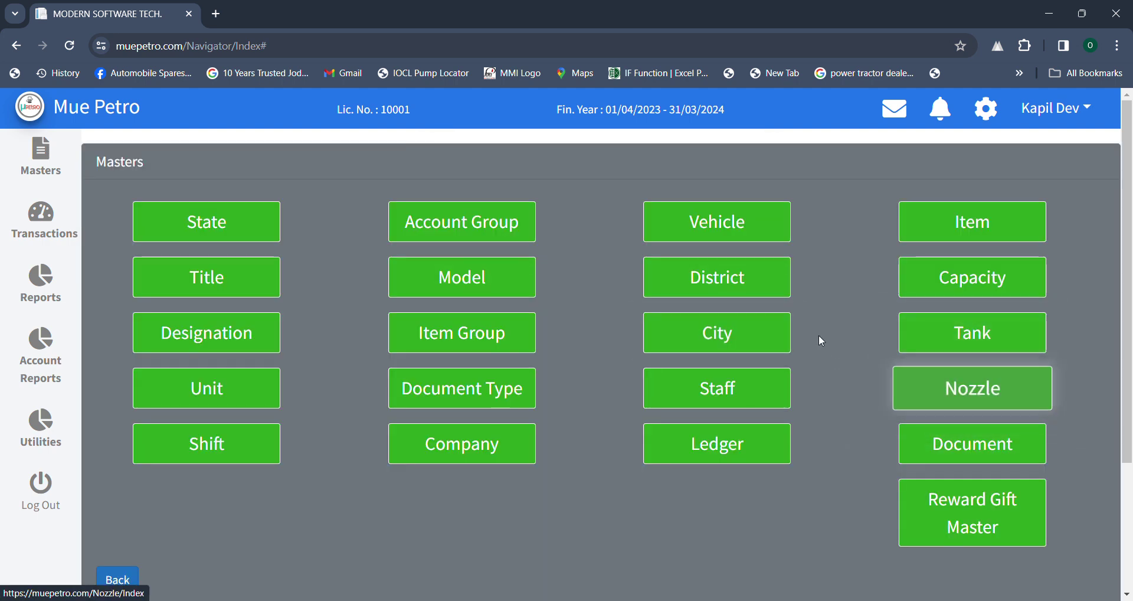
pyautogui.click(975, 236)
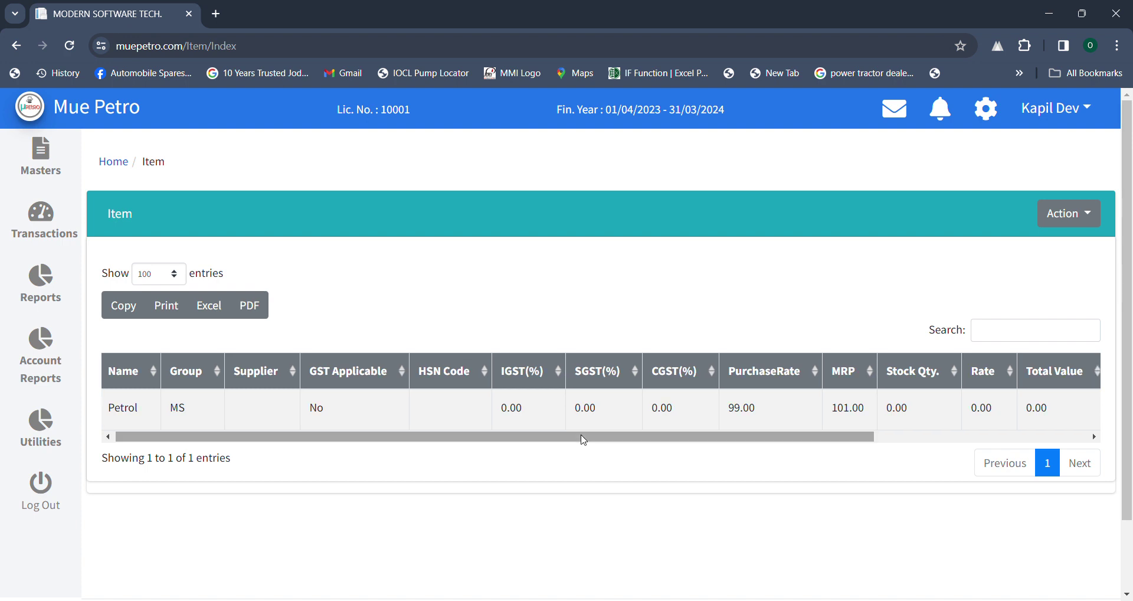
pyautogui.hscroll(5, 590, 438)
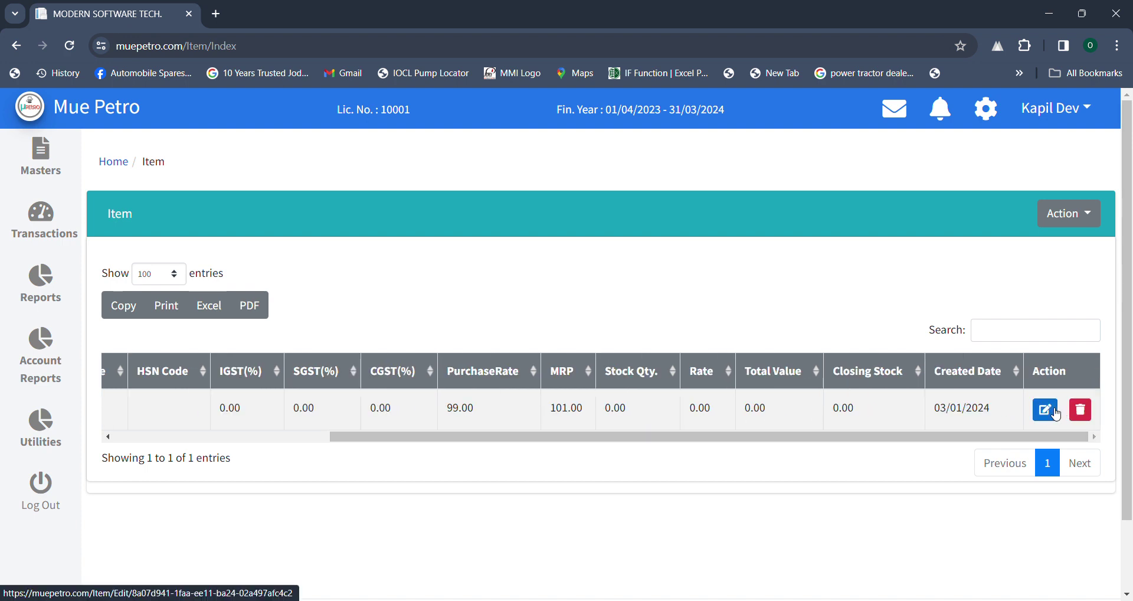
pyautogui.hscroll(-5, 390, 401)
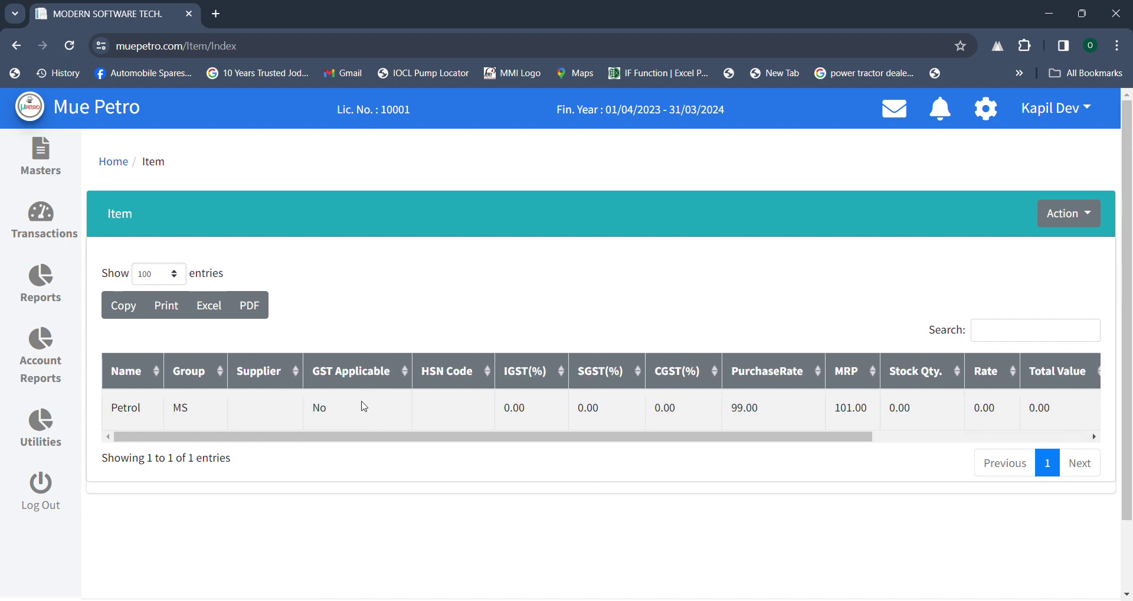
pyautogui.doubleClick(319, 409)
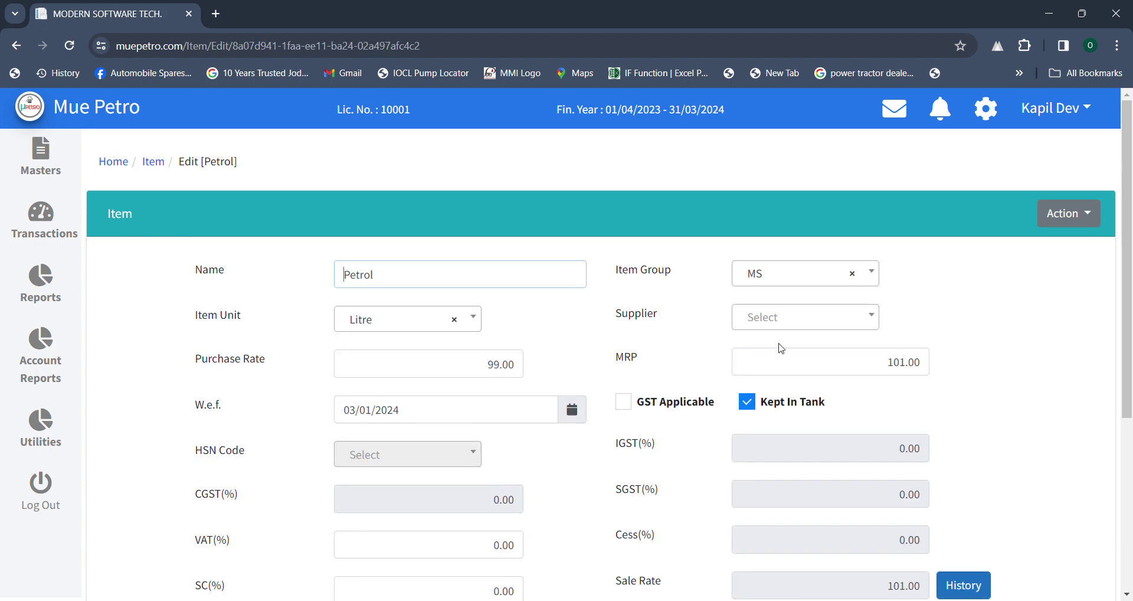
# Distribute the Petrol item's stock by assigning a quantity of 1000 to MS TANK.
pyautogui.scroll(-4, 779, 349)
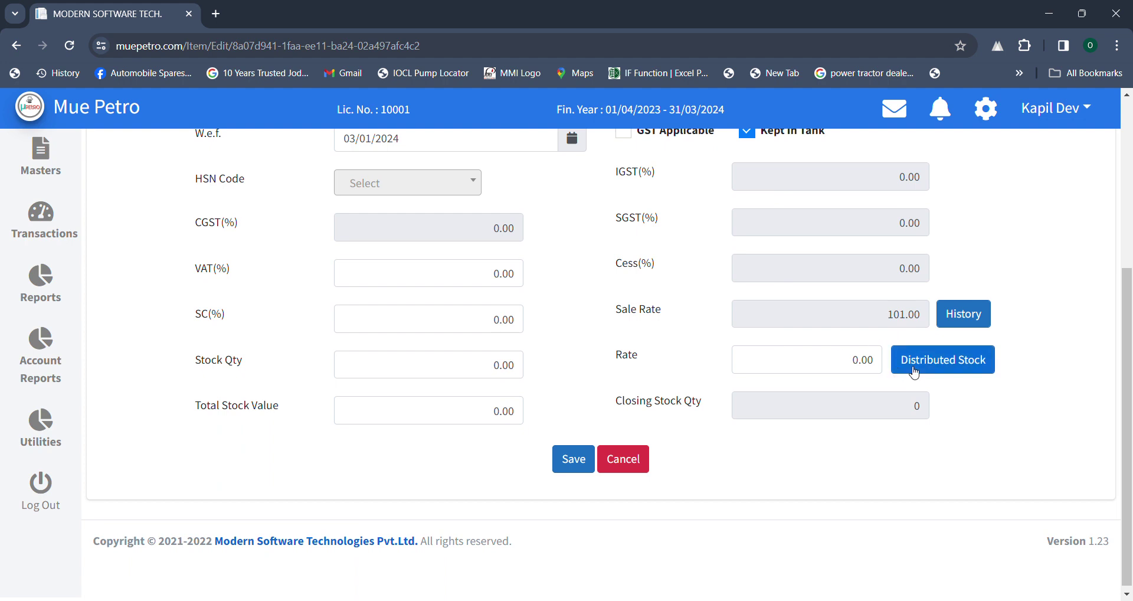
pyautogui.click(913, 372)
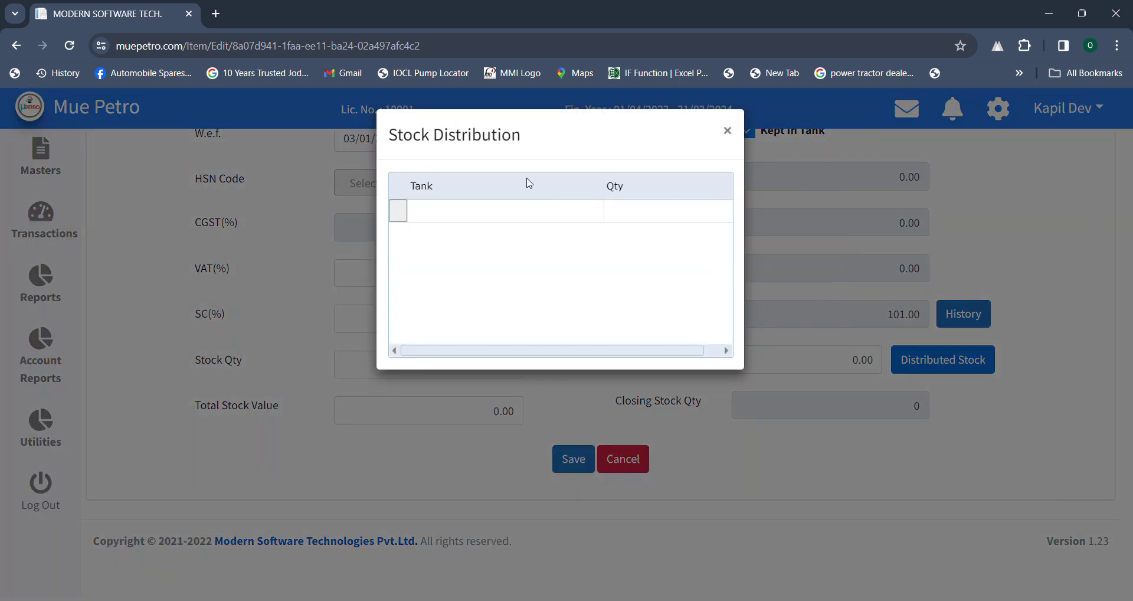
pyautogui.click(553, 208)
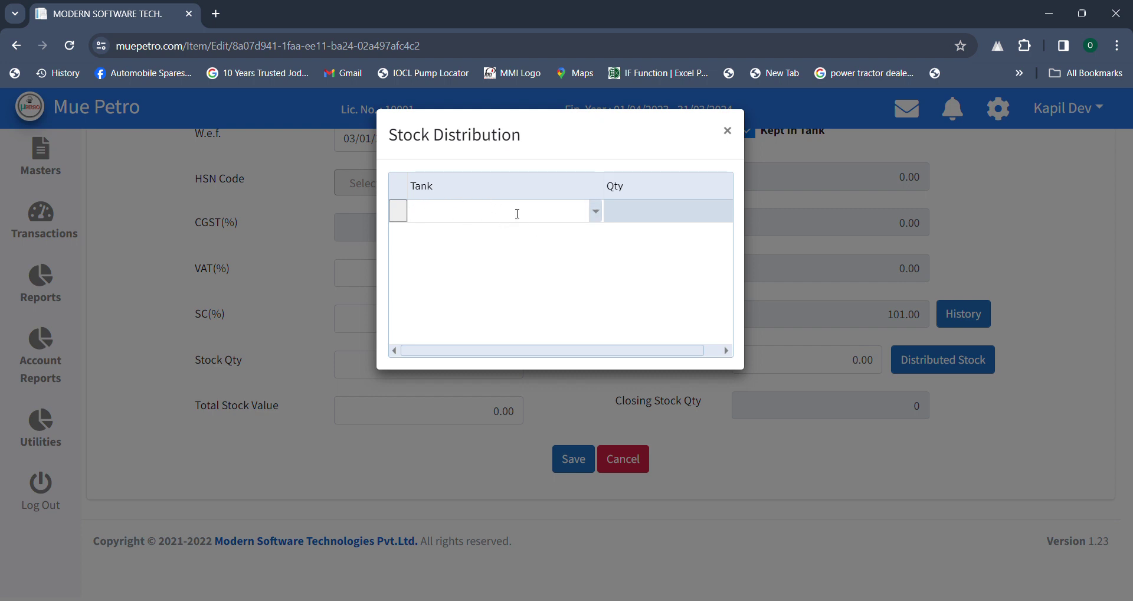
pyautogui.click(593, 216)
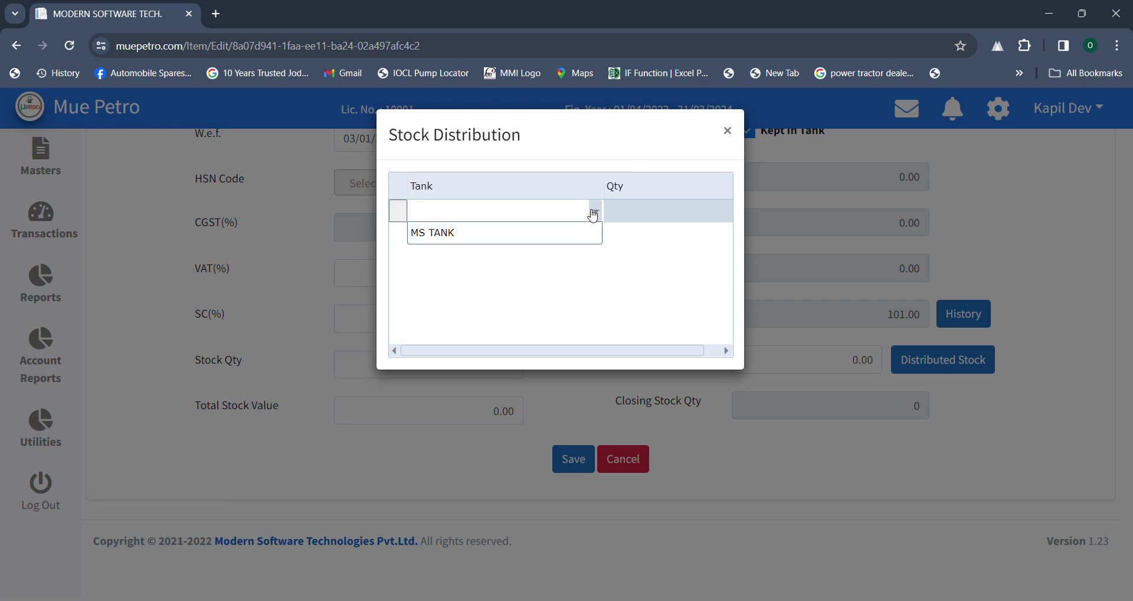
pyautogui.click(536, 236)
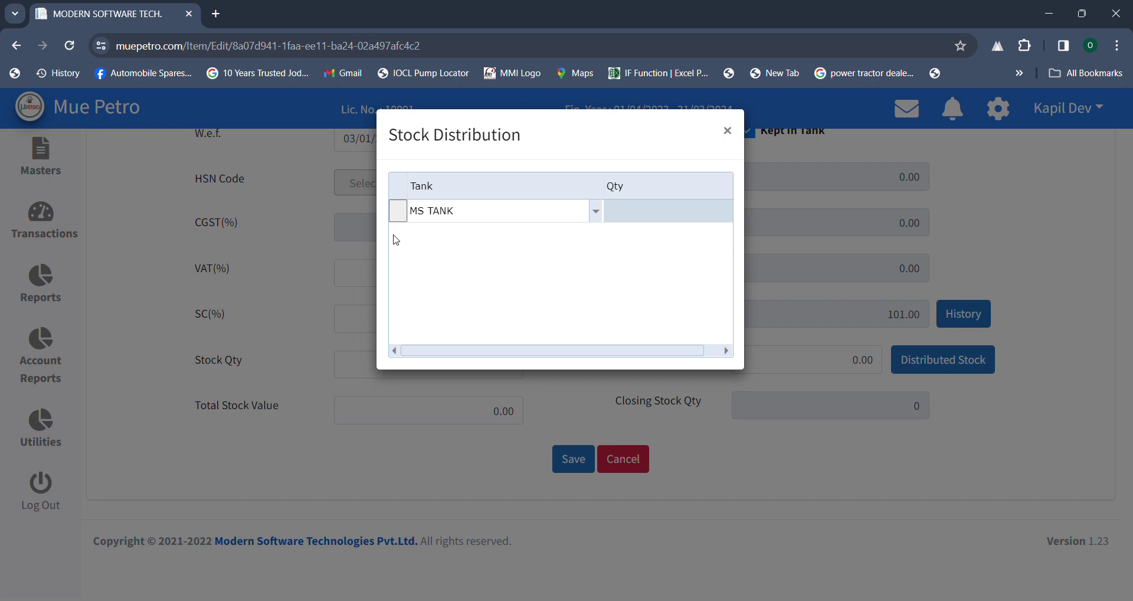
pyautogui.click(631, 218)
pyautogui.write('1000')
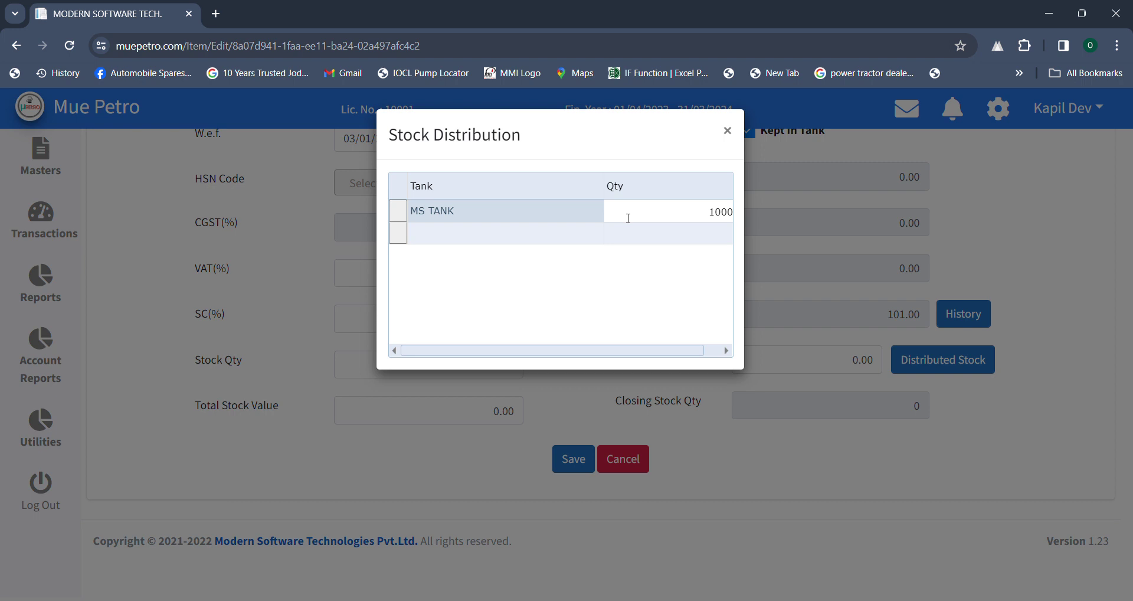
pyautogui.click(748, 431)
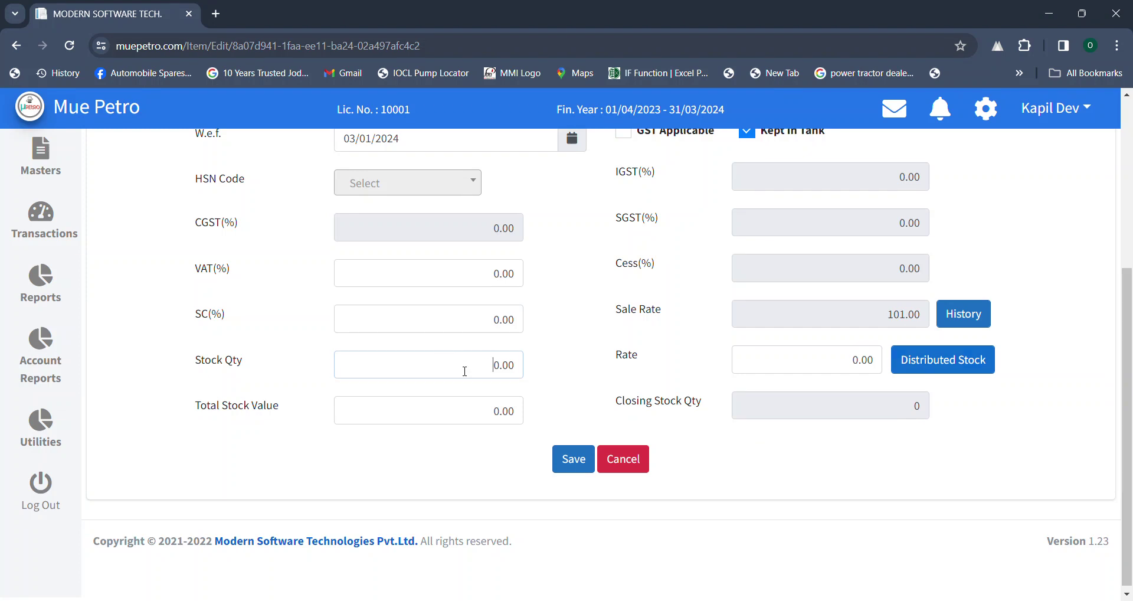
# Set the Petrol item's stock quantity to 1000, review its stock value and tax fields, and save the item.
pyautogui.click(496, 367)
pyautogui.write('1000')
pyautogui.click(534, 388)
pyautogui.scroll(3, 859, 366)
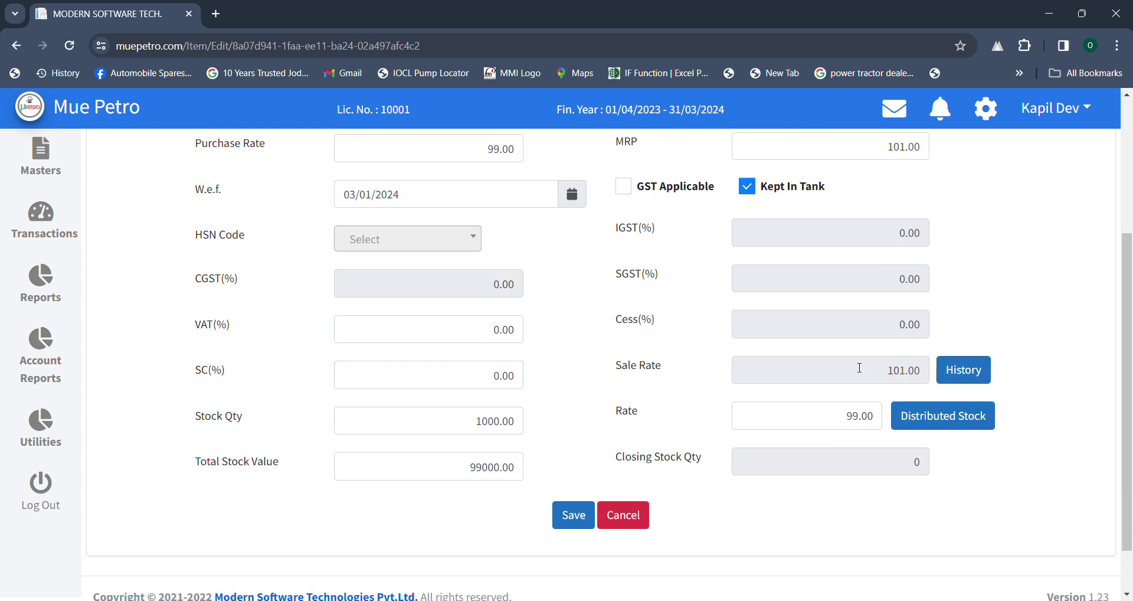
pyautogui.scroll(-3, 550, 280)
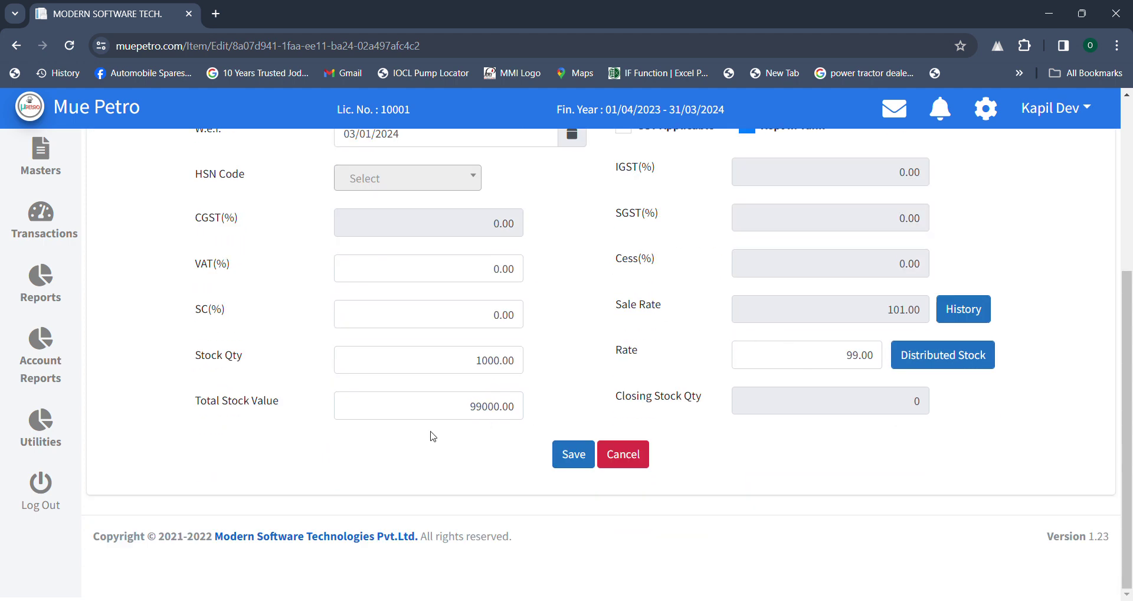
pyautogui.moveTo(475, 406); pyautogui.dragTo(539, 413)
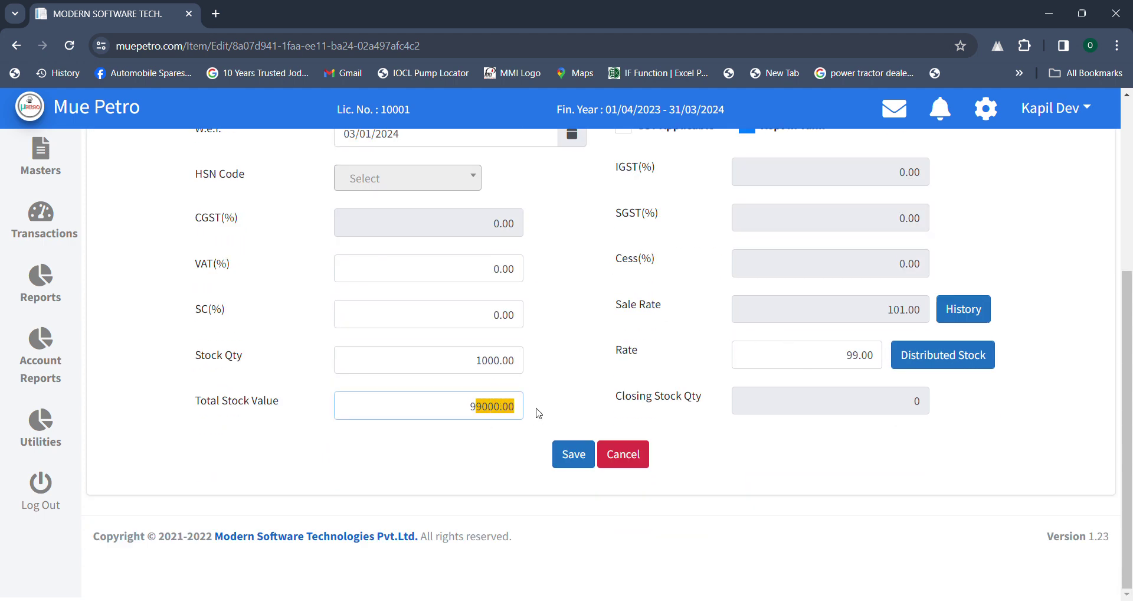
pyautogui.click(466, 402)
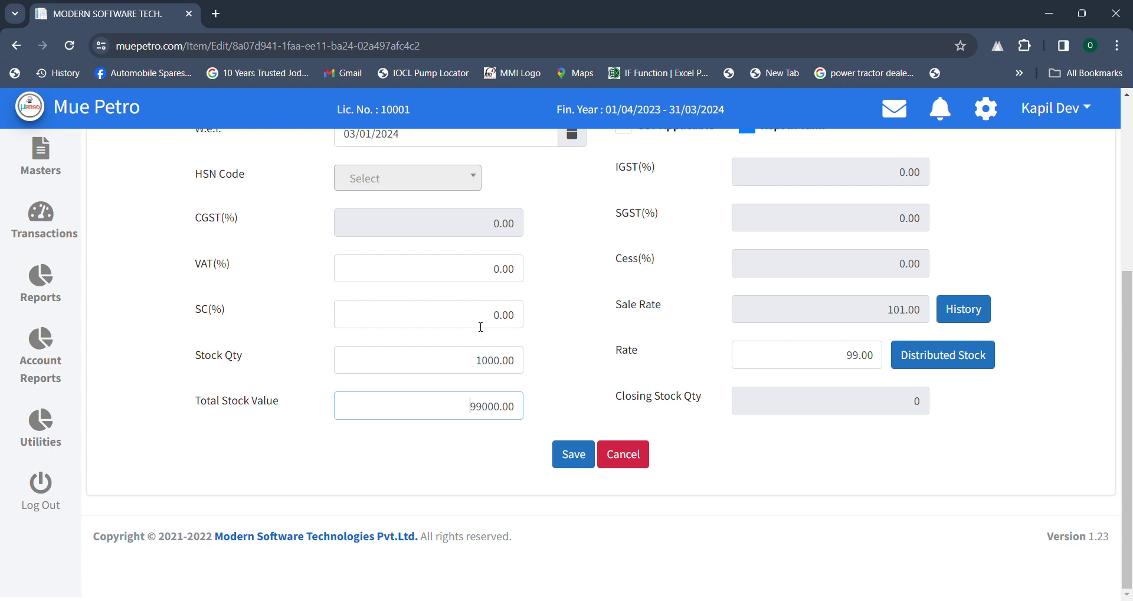
pyautogui.moveTo(487, 269); pyautogui.dragTo(539, 287)
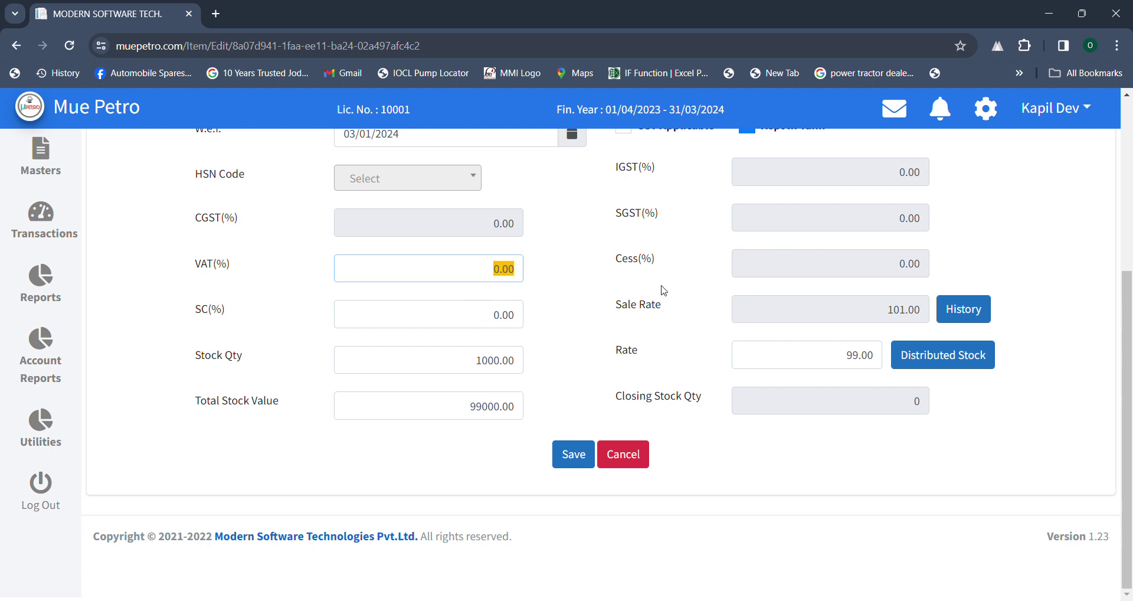
pyautogui.scroll(4, 663, 290)
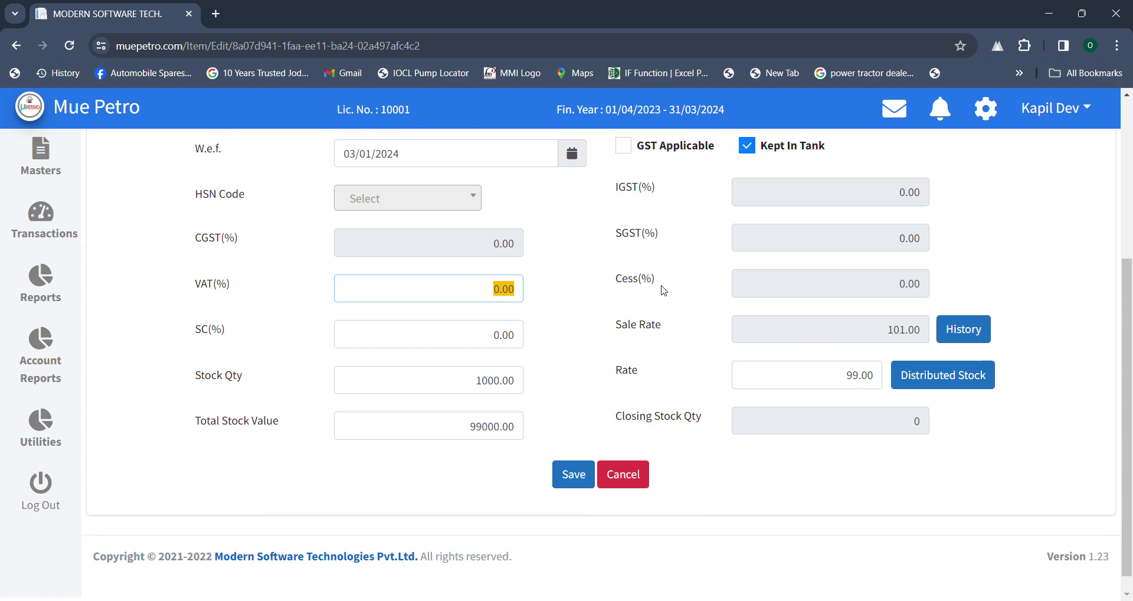
pyautogui.scroll(-4, 663, 289)
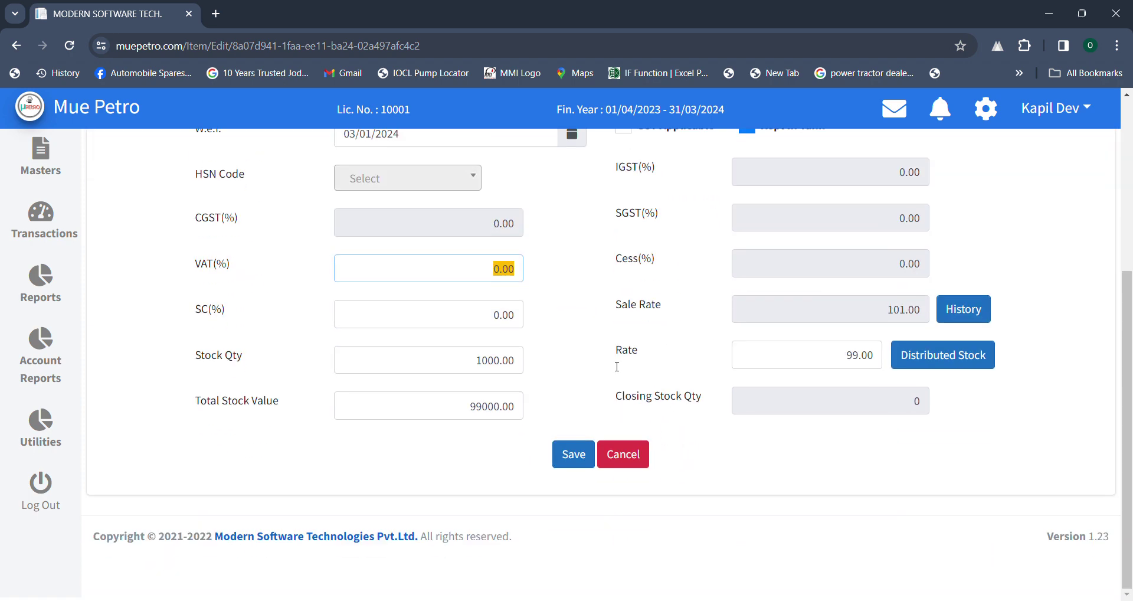
pyautogui.click(573, 454)
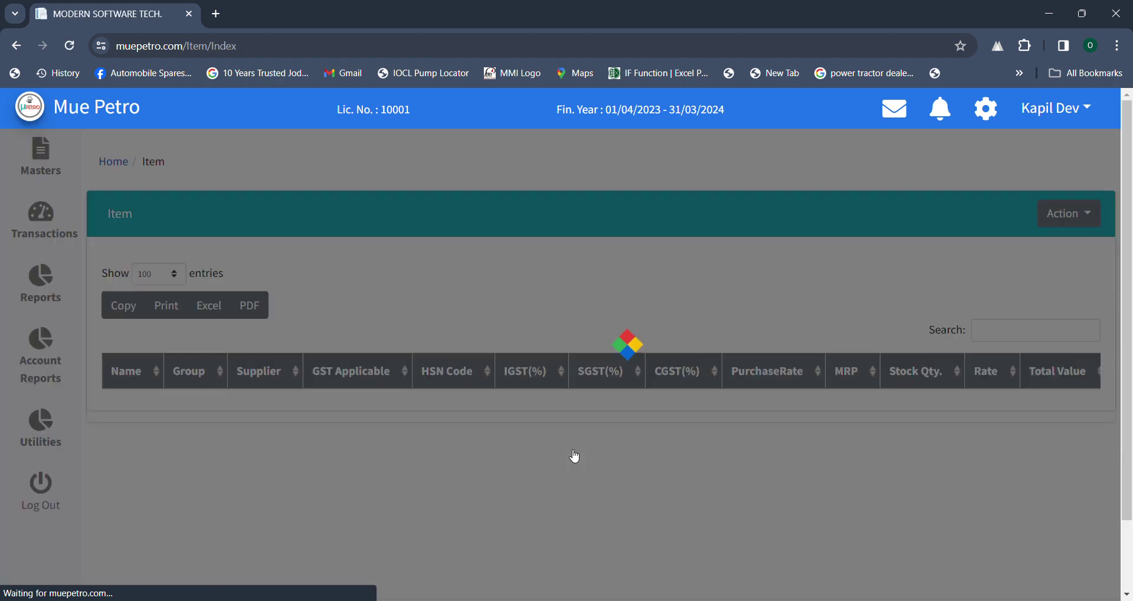